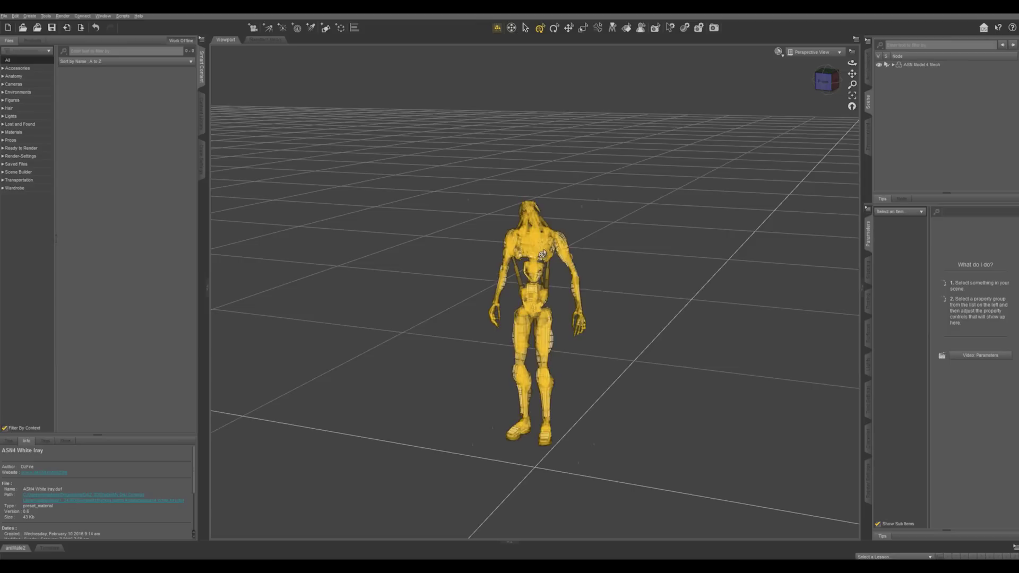
- Create a Sphere primitive at world center that encloses the mech figure
{"action": "left_click", "coordinate": [325, 29]}
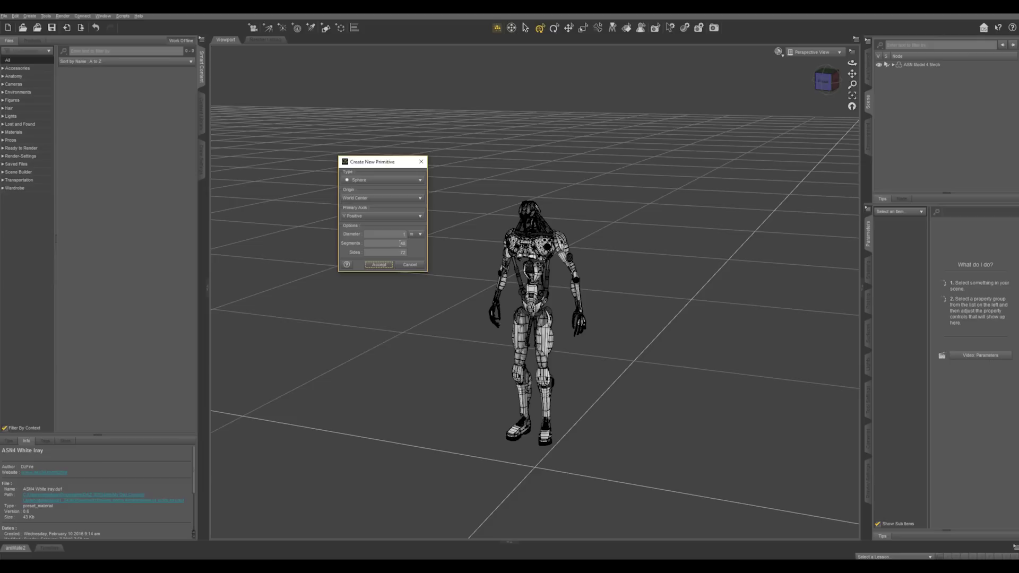
{"action": "left_click", "coordinate": [378, 264]}
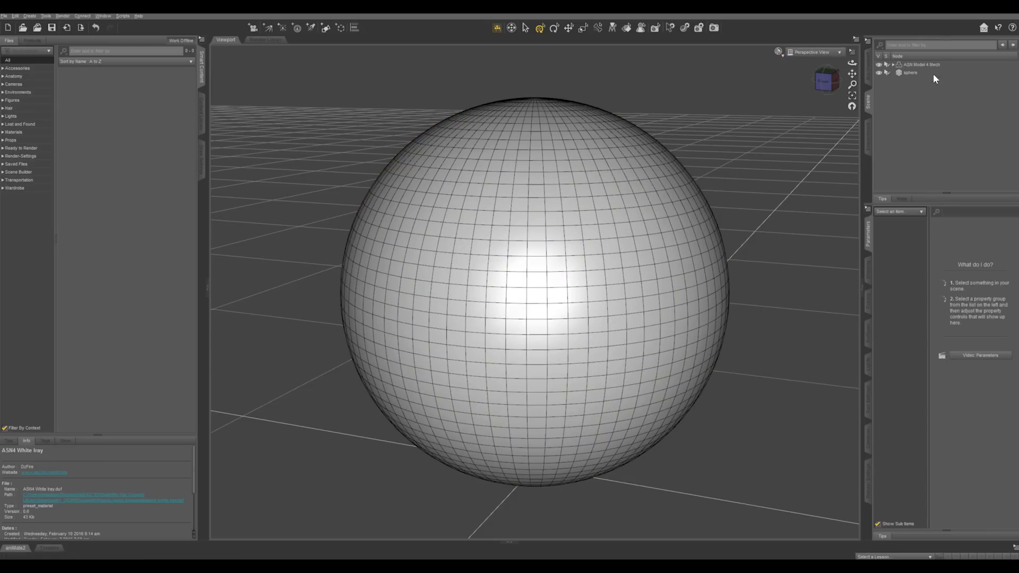
- Select the sphere and show its Default surface in the Surfaces editor
{"action": "left_click", "coordinate": [909, 72]}
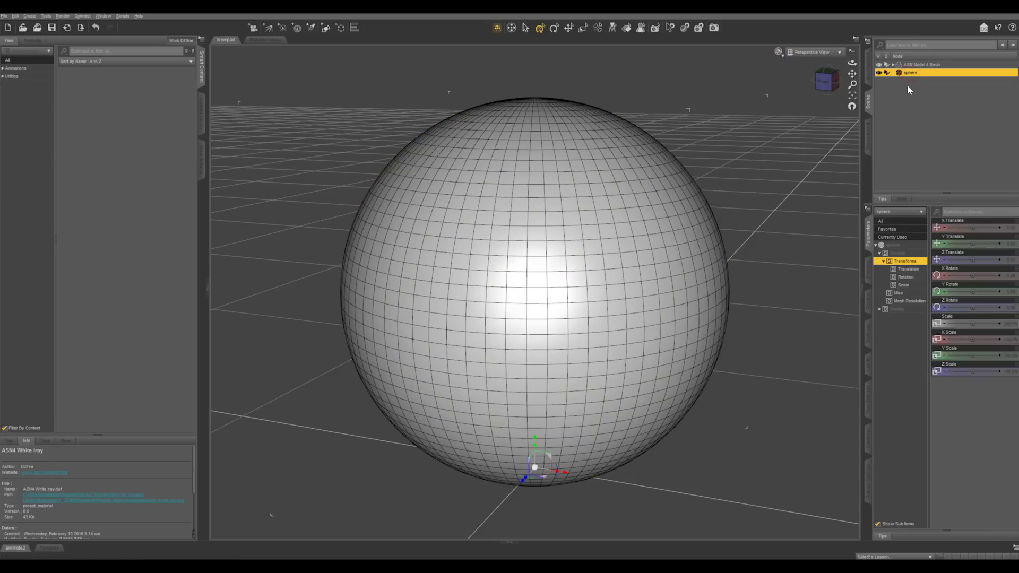
{"action": "left_click", "coordinate": [868, 334]}
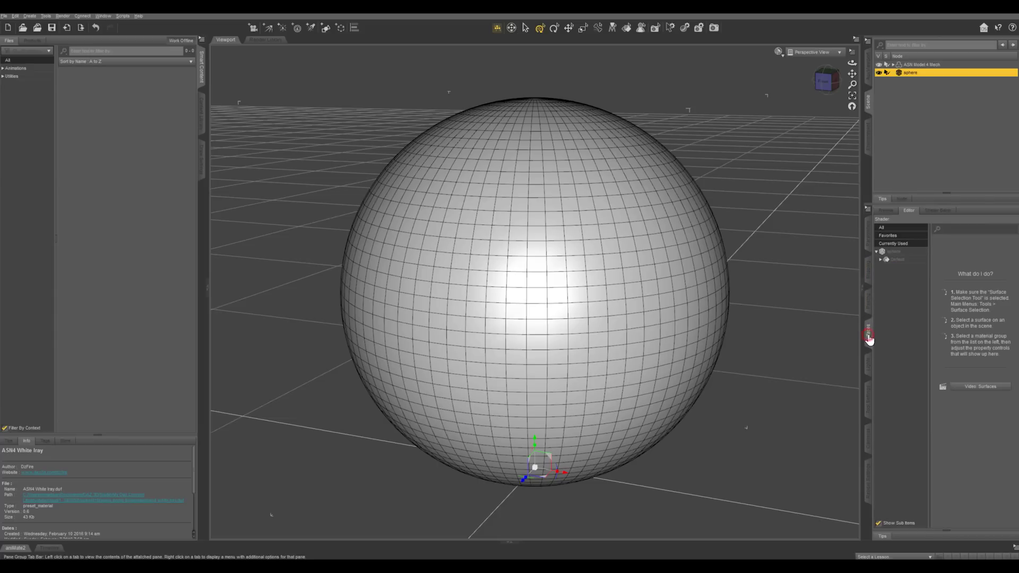
{"action": "left_click", "coordinate": [892, 254]}
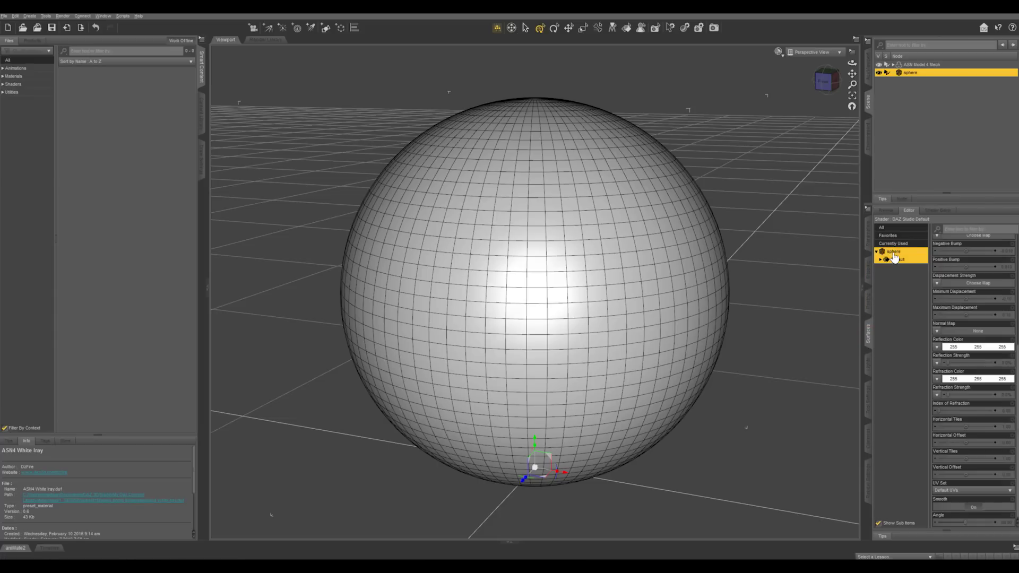
- Inspect the mech figure's Chrome material group, then reselect the sphere
{"action": "left_click", "coordinate": [923, 65]}
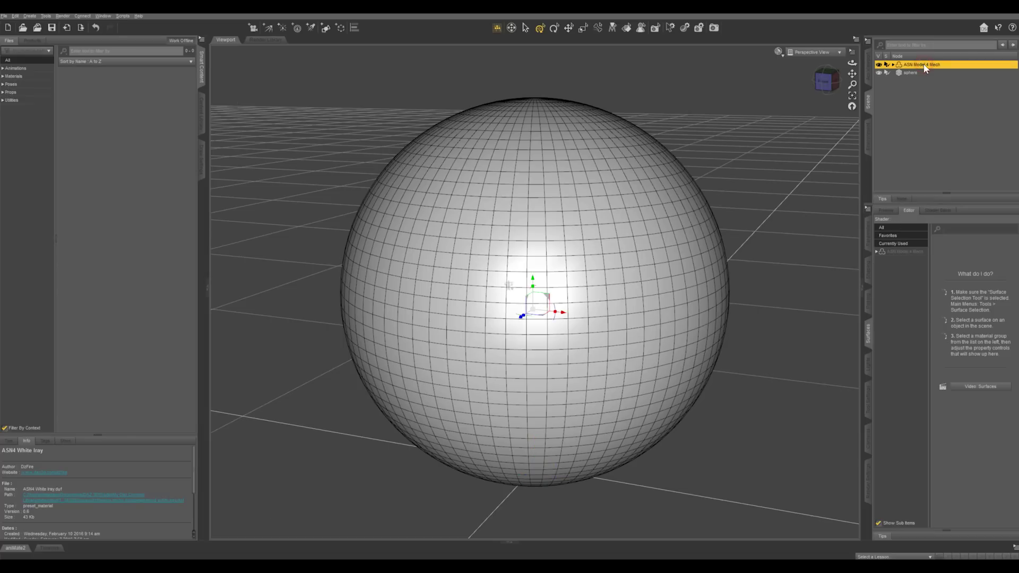
{"action": "left_click", "coordinate": [877, 253]}
{"action": "left_click", "coordinate": [880, 259]}
{"action": "left_click", "coordinate": [880, 260]}
{"action": "left_click", "coordinate": [912, 72]}
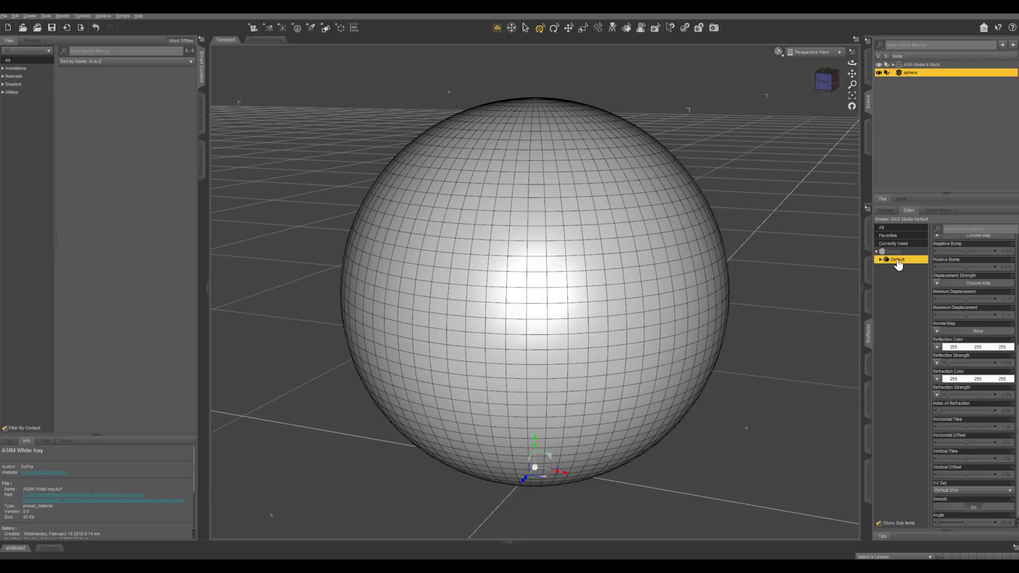
- Apply the Iray Uber Base shader preset to the sphere's Default surface
{"action": "left_click", "coordinate": [884, 211]}
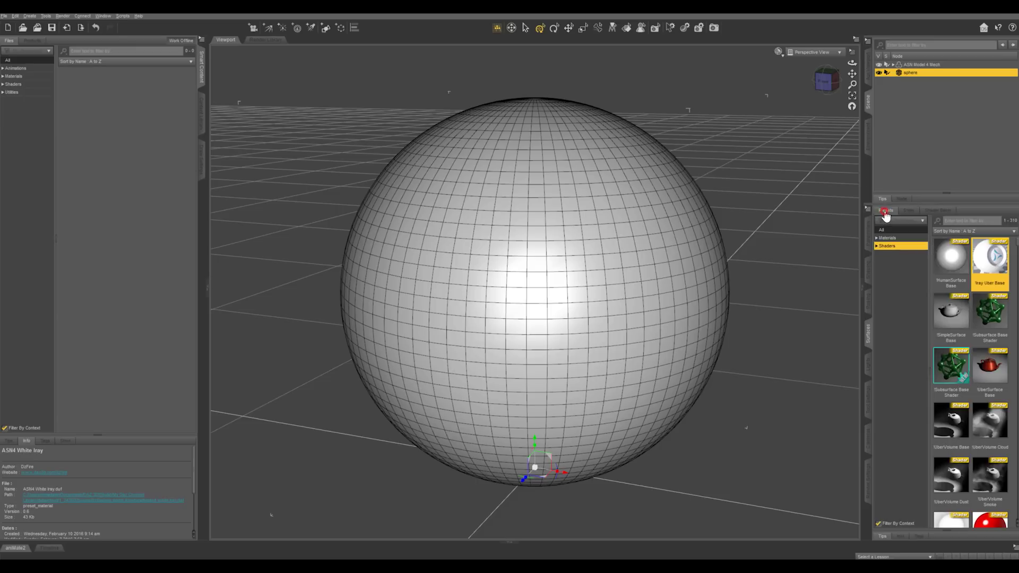
{"action": "double_click", "coordinate": [991, 257]}
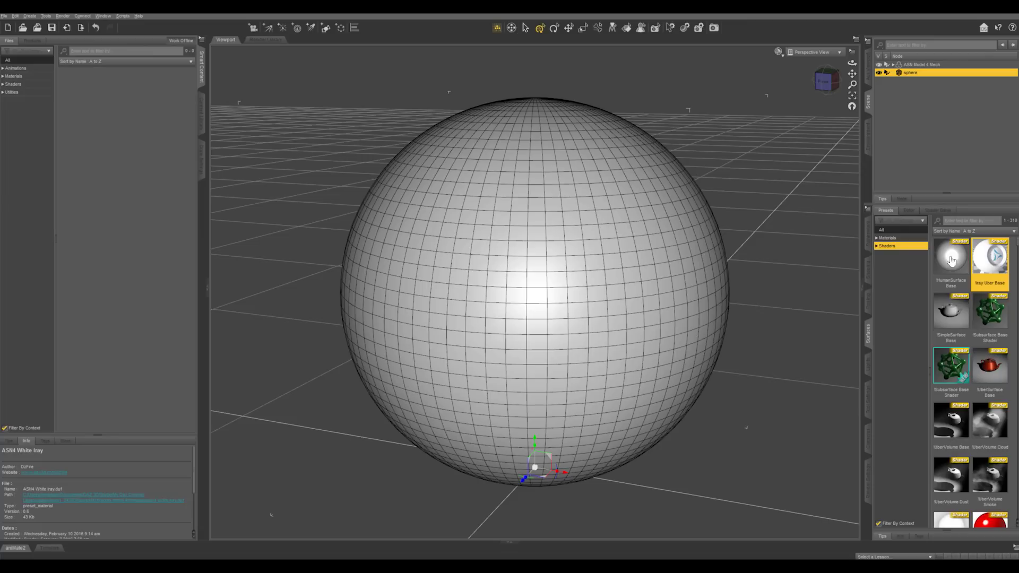
{"action": "left_click", "coordinate": [909, 211]}
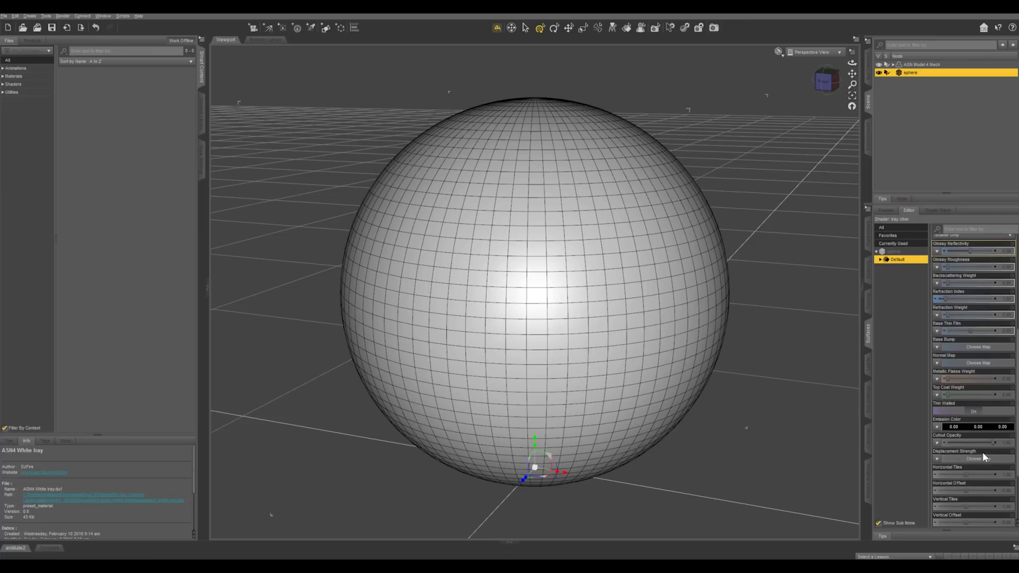
{"action": "scroll", "coordinate": [981, 457], "scroll_direction": "up", "scroll_amount": 5}
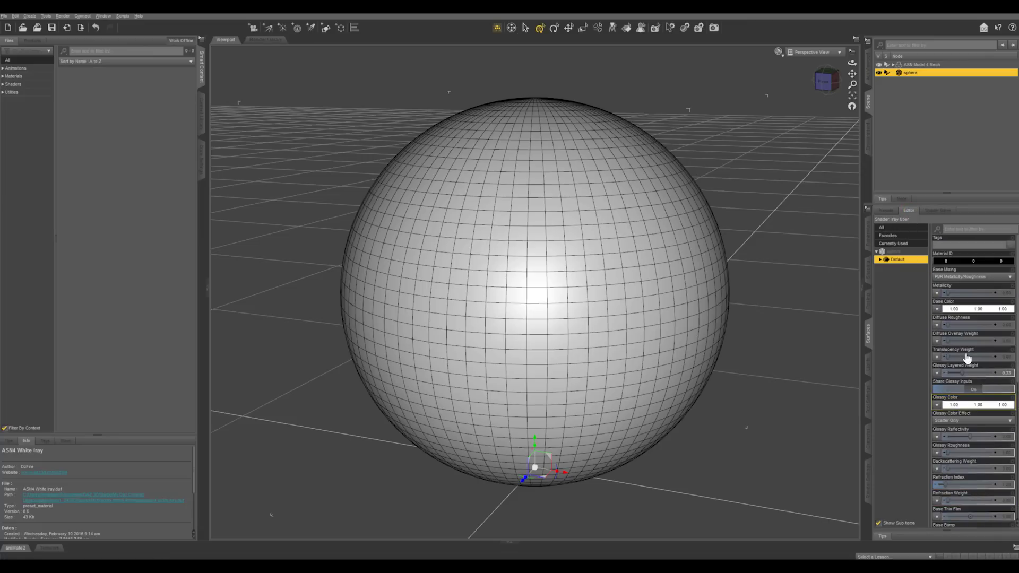
{"action": "scroll", "coordinate": [967, 359], "scroll_direction": "down", "scroll_amount": 3}
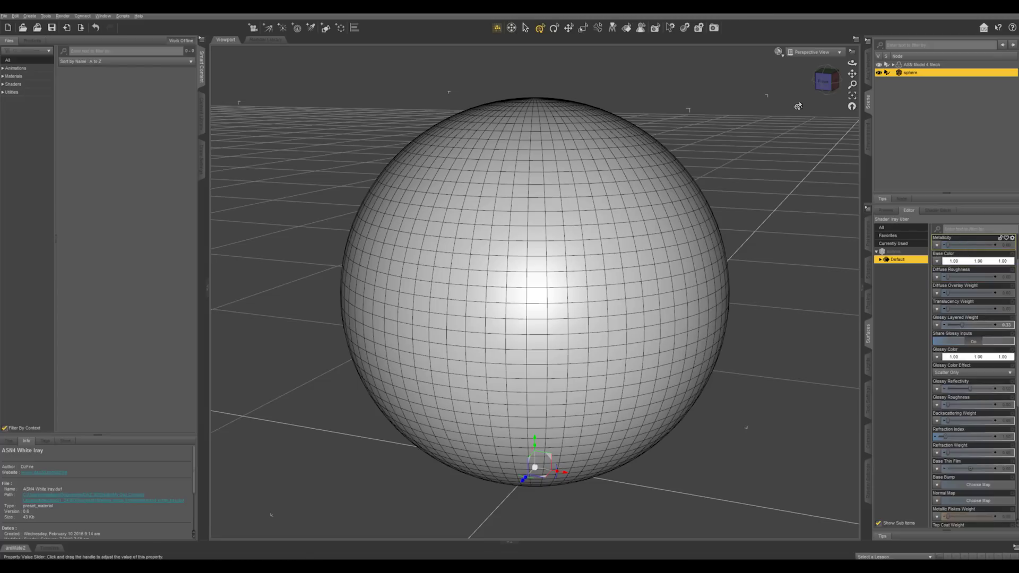
- Switch the viewport to NVIDIA Iray and set Base Color to dark red (0.50, 0.00, 0.00)
{"action": "left_click", "coordinate": [778, 54]}
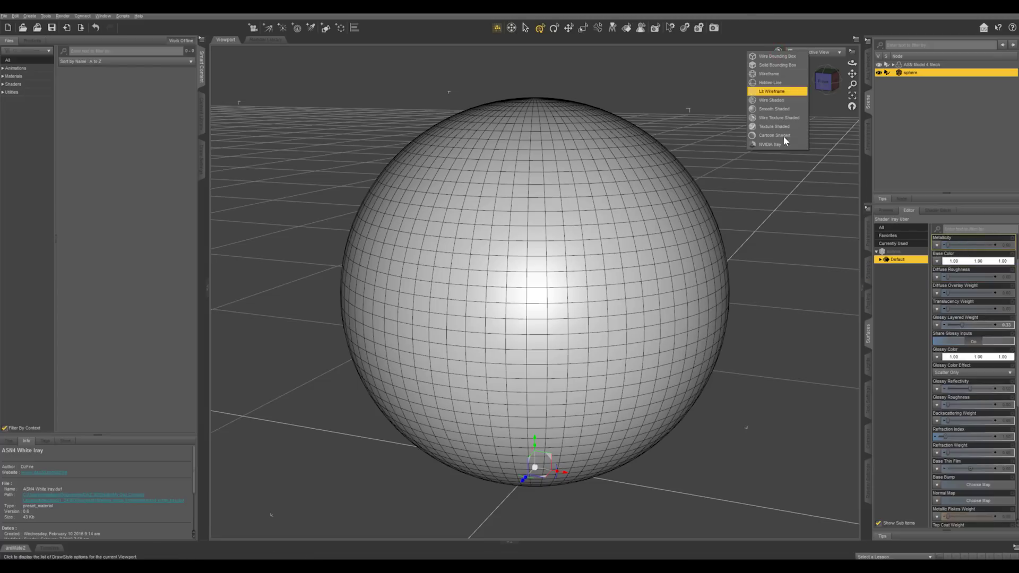
{"action": "left_click", "coordinate": [784, 145]}
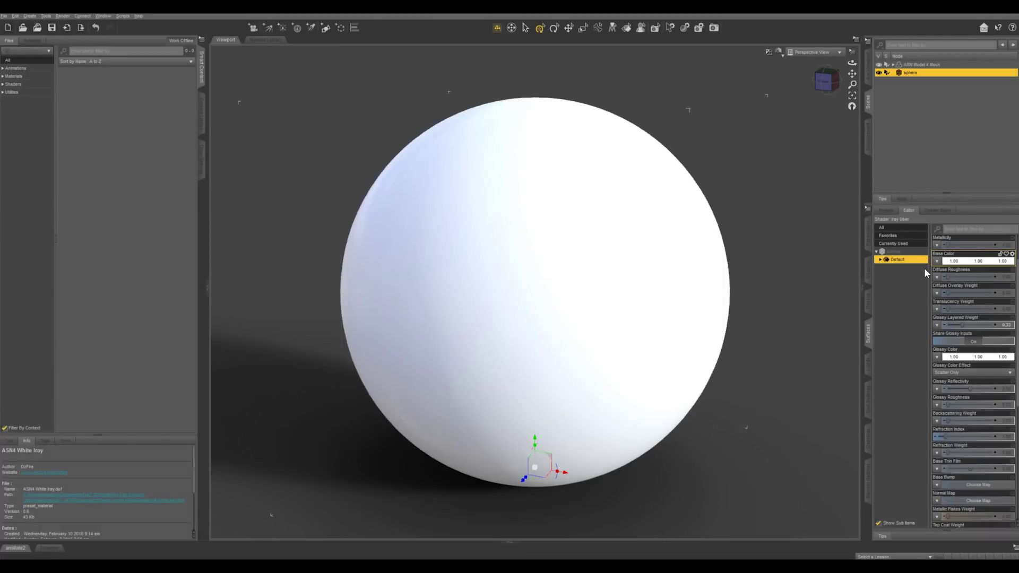
{"action": "left_click", "coordinate": [966, 261]}
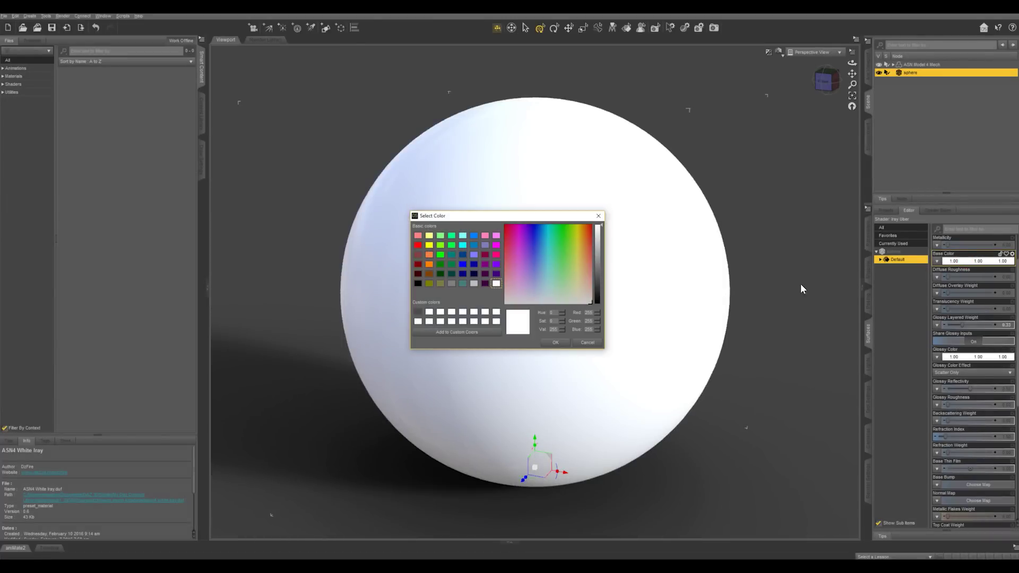
{"action": "left_click_drag", "start_coordinate": [584, 259], "coordinate": [603, 215]}
{"action": "left_click", "coordinate": [597, 253]}
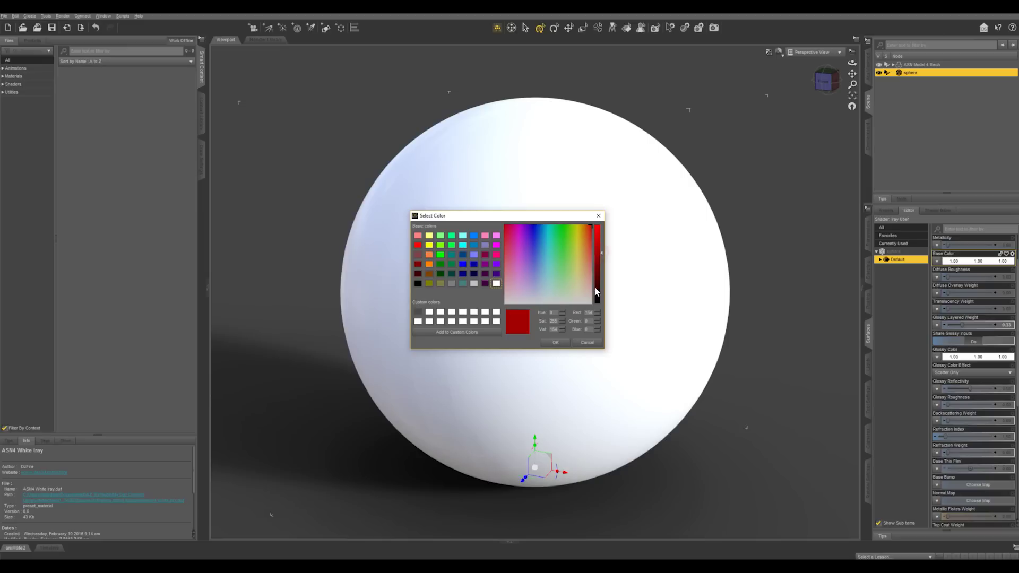
{"action": "left_click", "coordinate": [561, 343]}
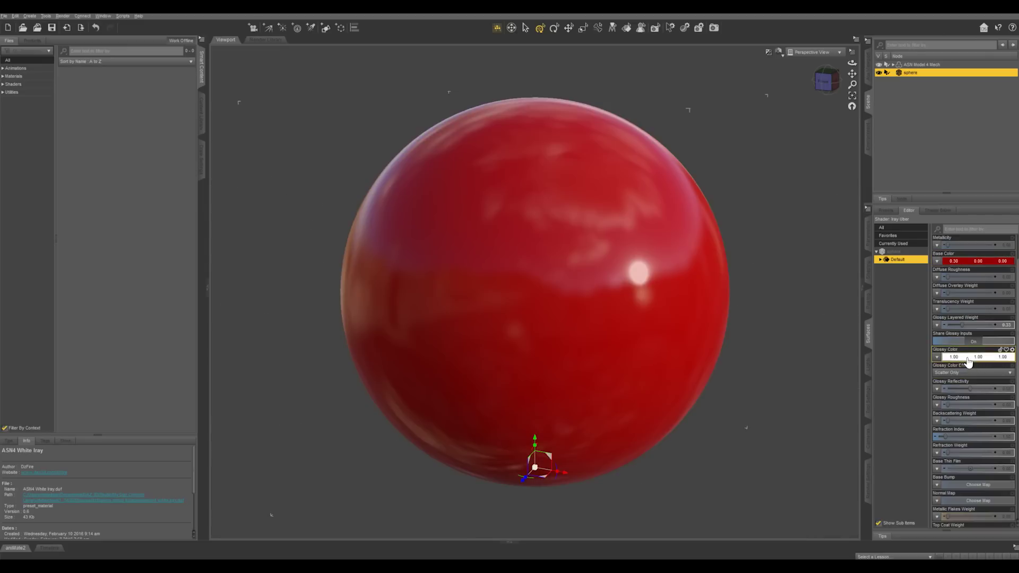
- Set the Glossy Color to orange (1.00, 0.27, 0.00)
{"action": "left_click", "coordinate": [967, 358]}
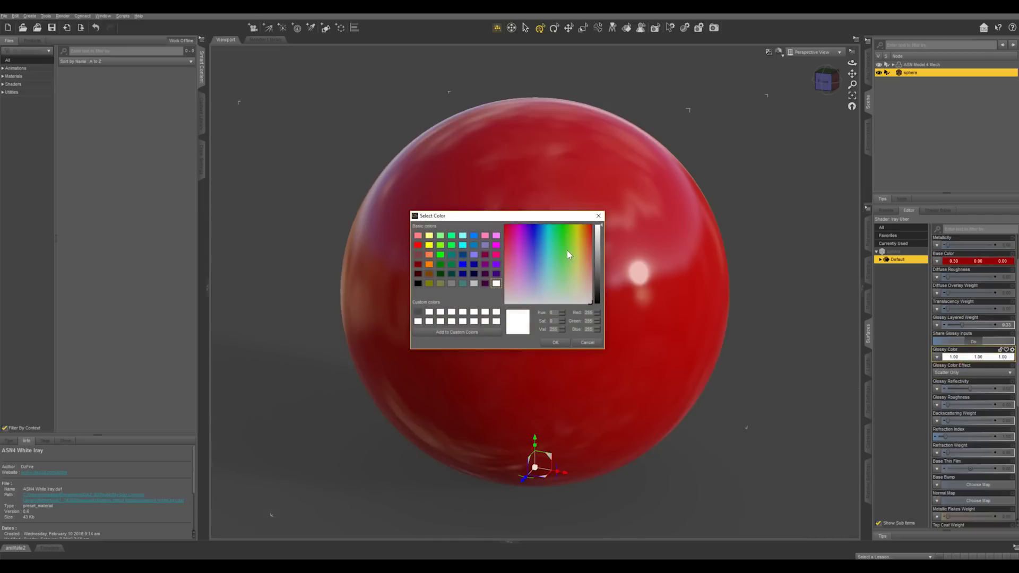
{"action": "left_click", "coordinate": [584, 226]}
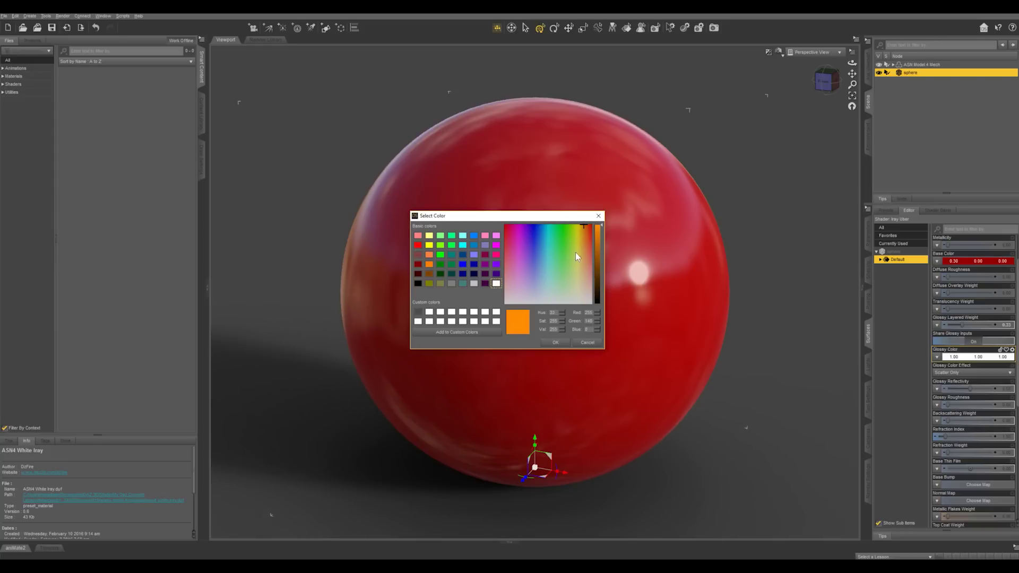
{"action": "left_click", "coordinate": [557, 342]}
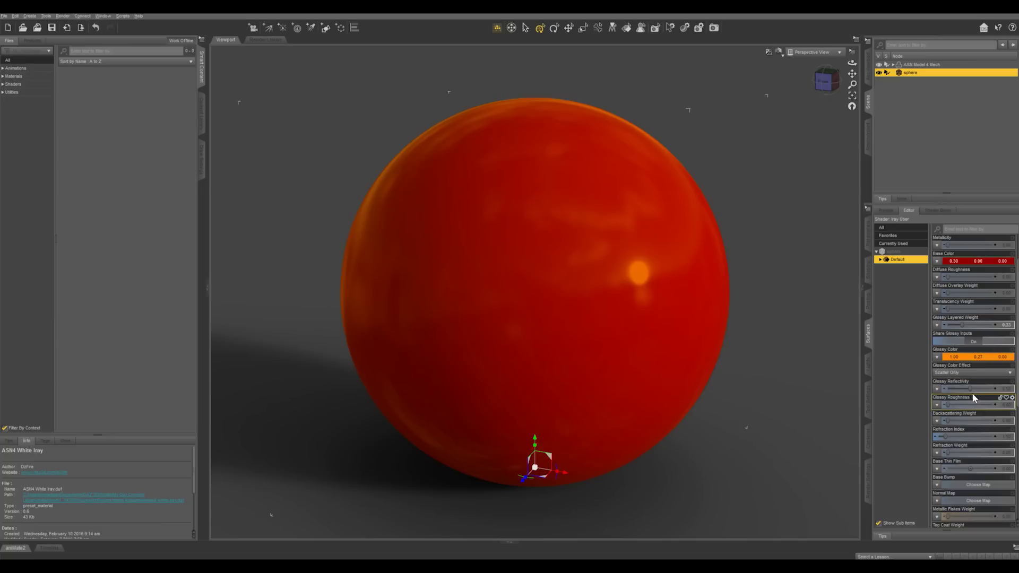
- Raise Glossy Reflectivity to 0.73 and lower Glossy Roughness to 0.19
{"action": "left_click_drag", "start_coordinate": [970, 391], "coordinate": [979, 390]}
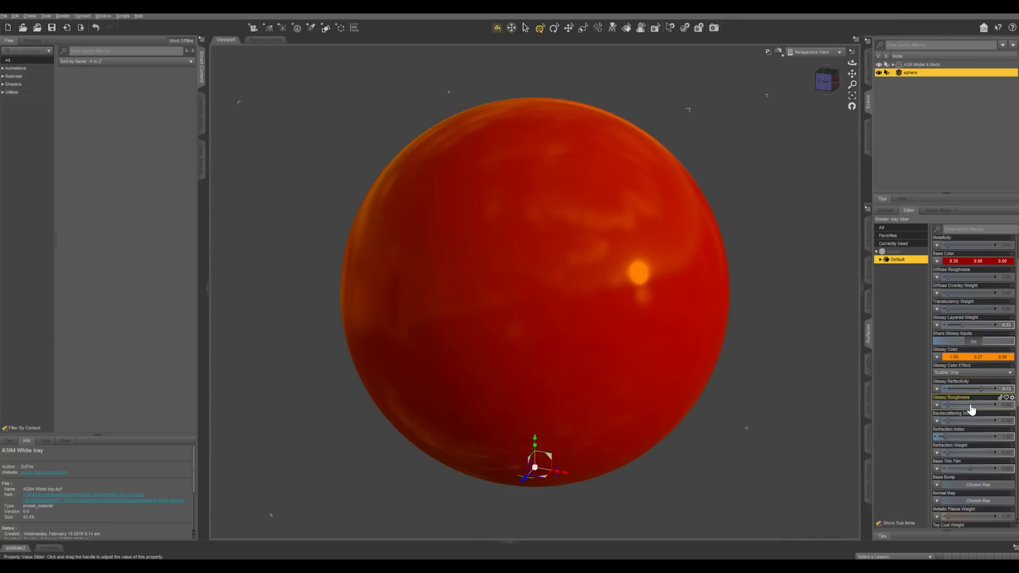
{"action": "left_click", "coordinate": [974, 405]}
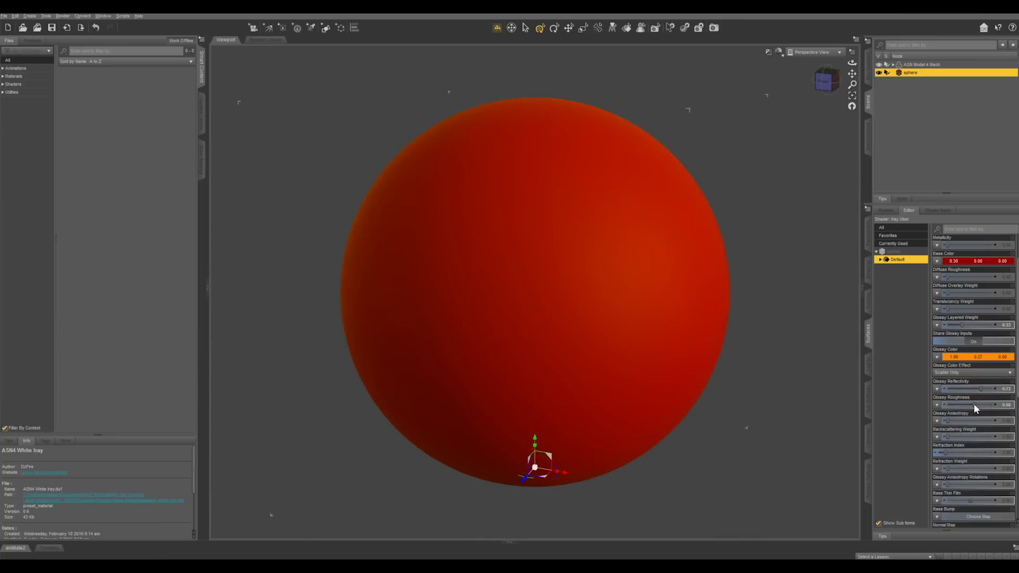
{"action": "left_click_drag", "start_coordinate": [973, 404], "coordinate": [956, 403]}
- Set Metallic Flakes Weight to 0.90 with a yellow flake colour
{"action": "scroll", "coordinate": [960, 400], "scroll_direction": "down", "scroll_amount": 3}
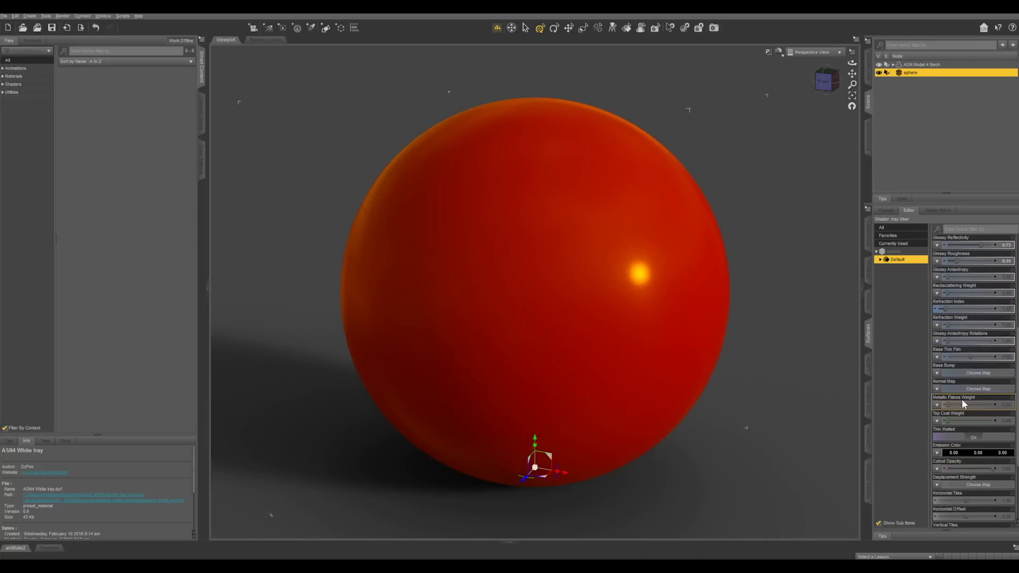
{"action": "scroll", "coordinate": [961, 399], "scroll_direction": "down", "scroll_amount": 1}
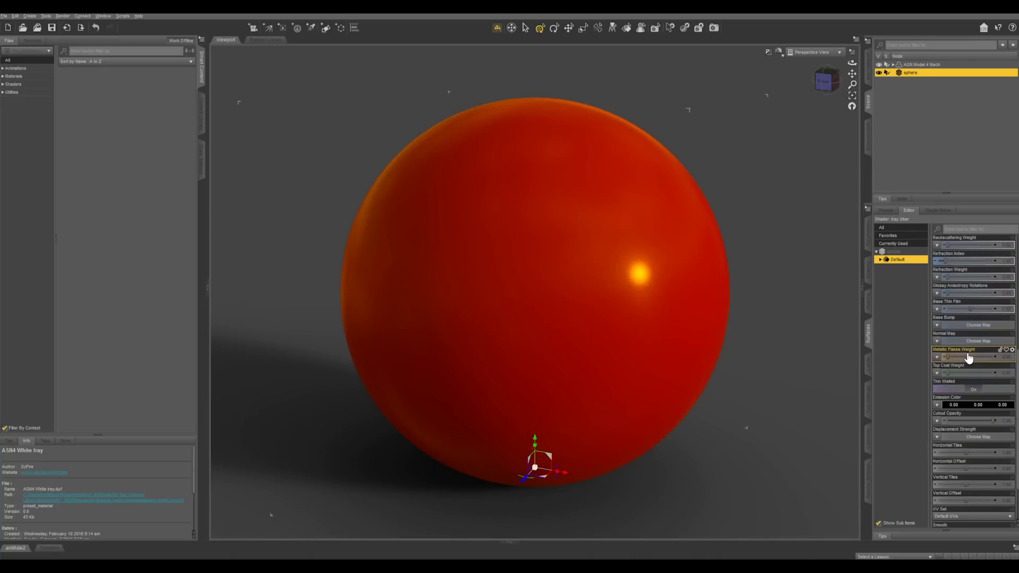
{"action": "left_click", "coordinate": [1008, 357]}
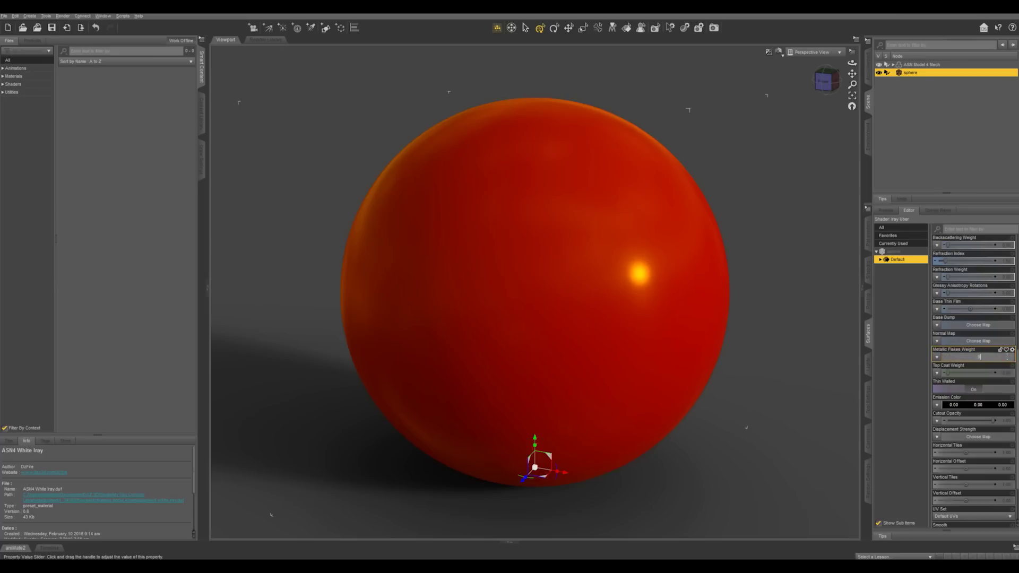
{"action": "type", "text": "0.9"}
{"action": "key", "text": "Return"}
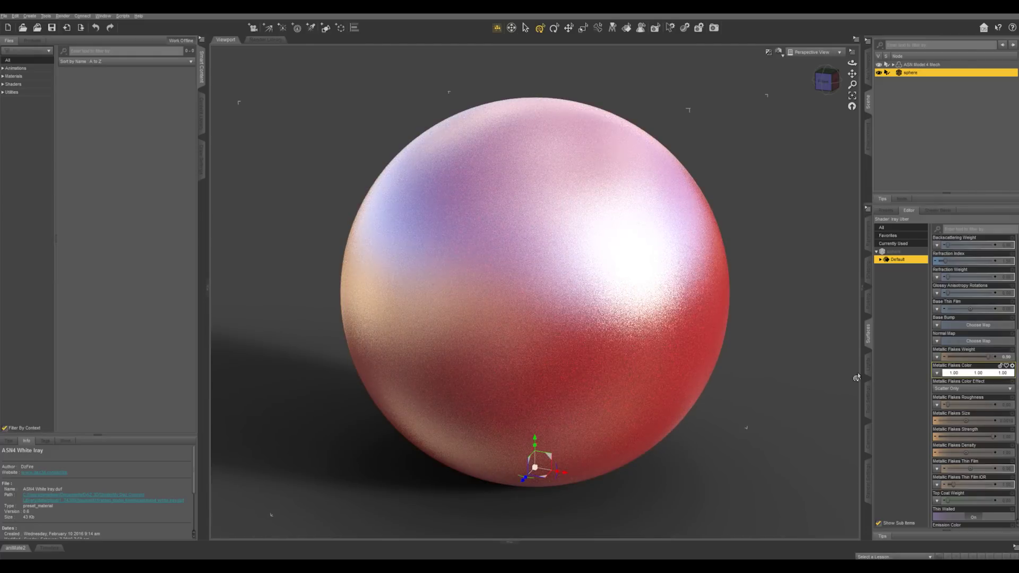
{"action": "left_click", "coordinate": [965, 373]}
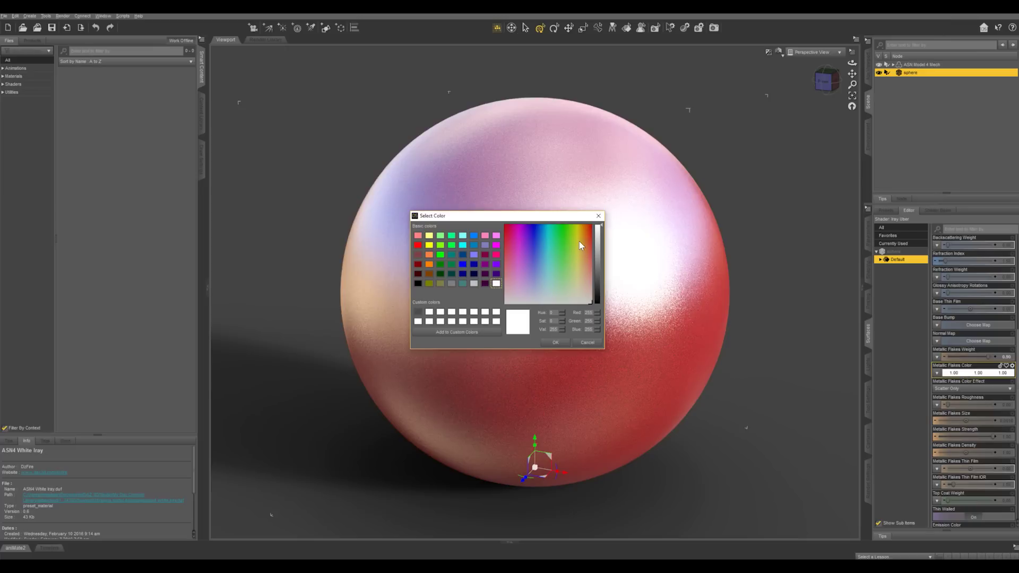
{"action": "left_click_drag", "start_coordinate": [576, 239], "coordinate": [577, 220]}
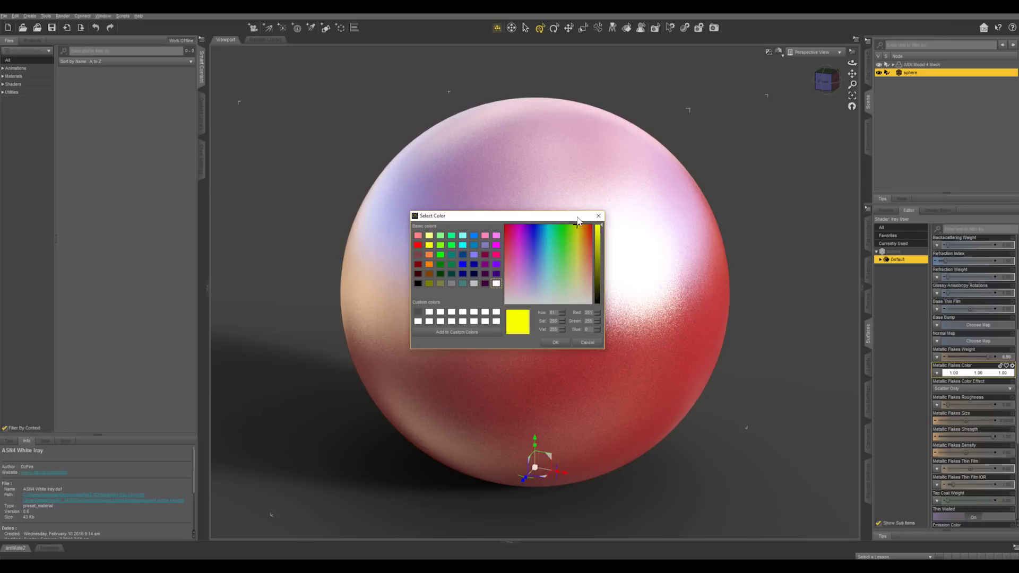
{"action": "left_click", "coordinate": [555, 343]}
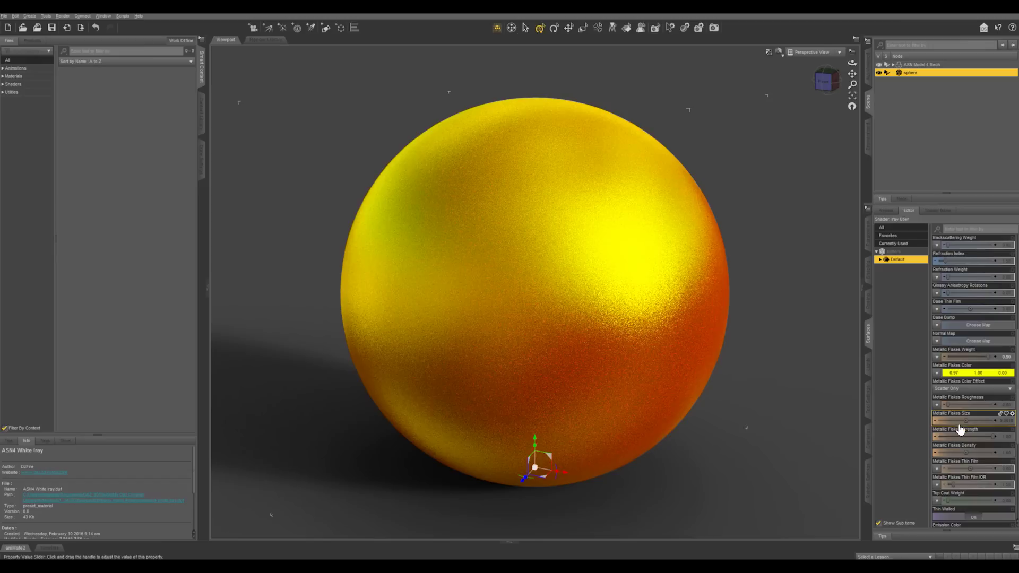
- Lower the Metallic Flakes Density to 0.20
{"action": "left_click", "coordinate": [1009, 455]}
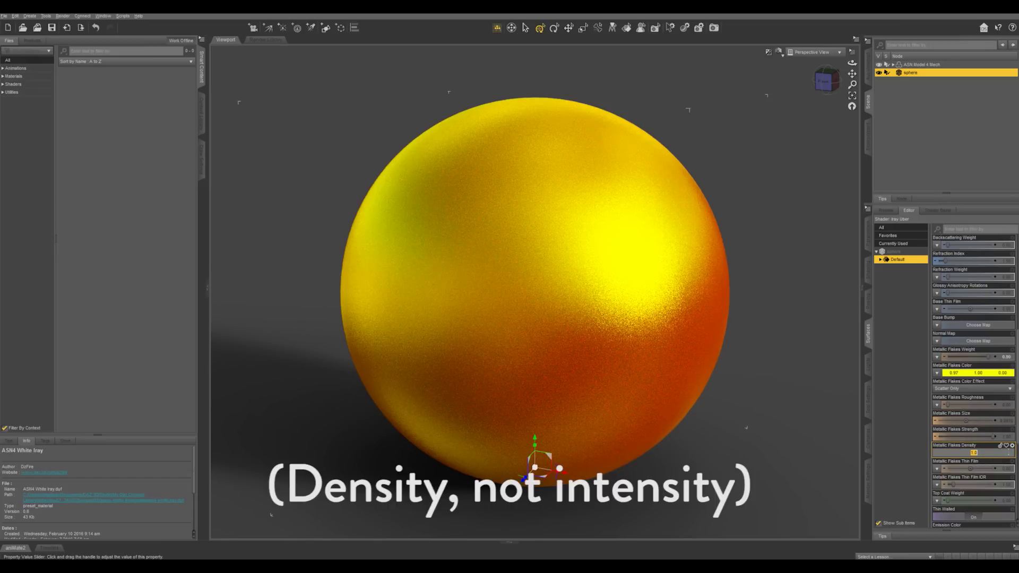
{"action": "key", "text": "Return"}
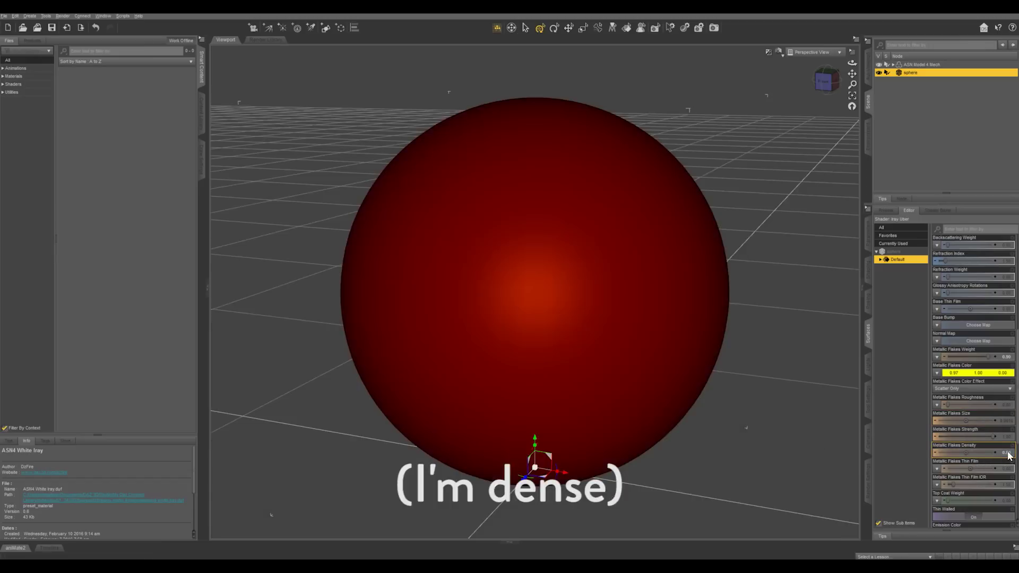
{"action": "scroll", "coordinate": [980, 455], "scroll_direction": "down", "scroll_amount": 3}
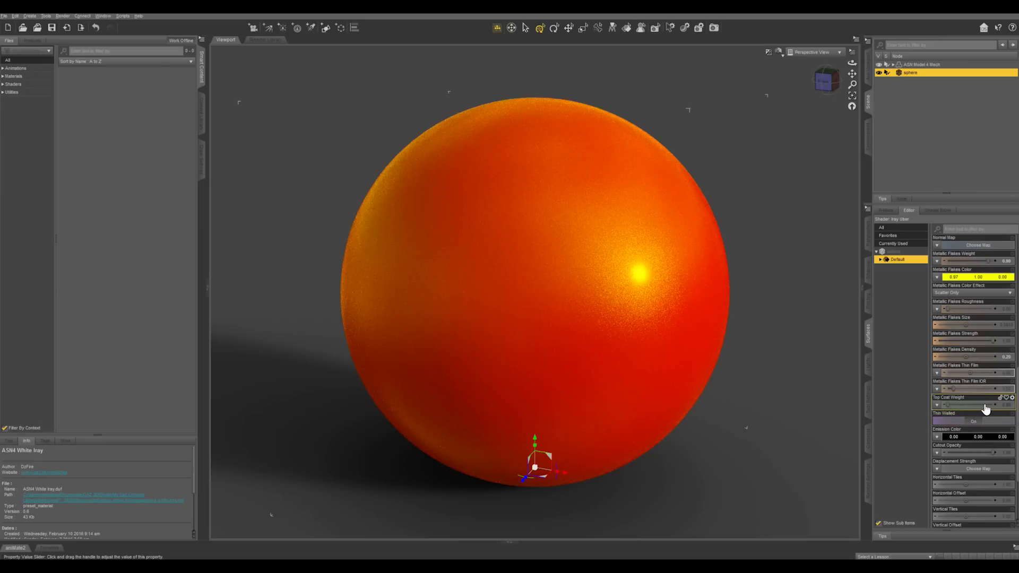
- Add a glossy top coat with Top Coat Weight 0.90
{"action": "left_click", "coordinate": [984, 406]}
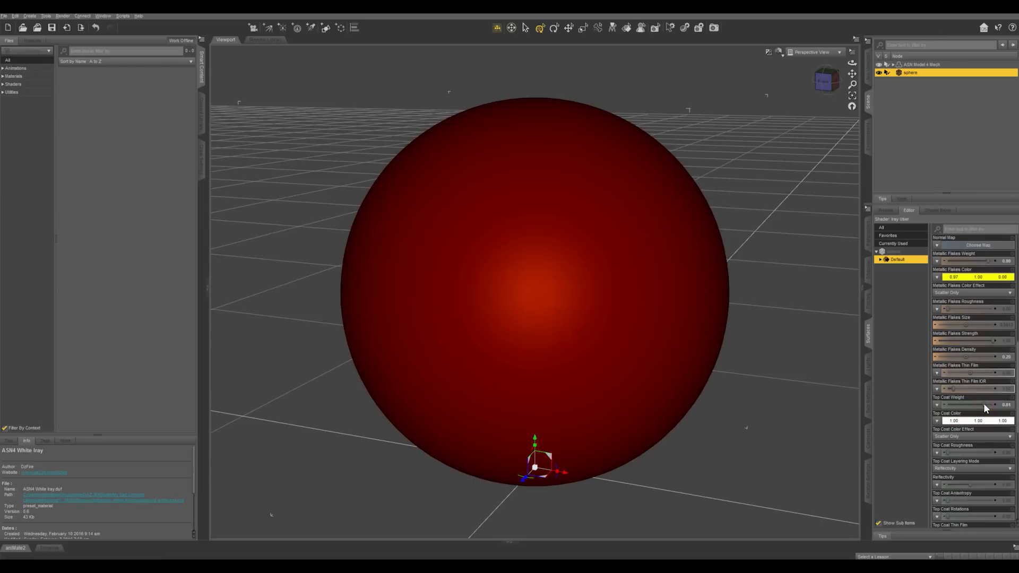
{"action": "scroll", "coordinate": [979, 459], "scroll_direction": "down", "scroll_amount": 5}
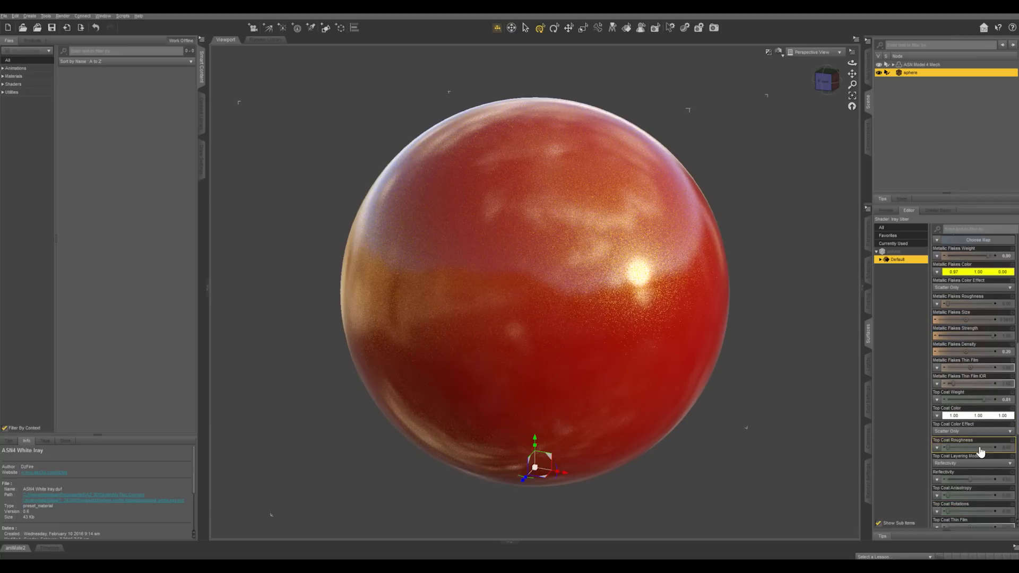
{"action": "scroll", "coordinate": [978, 446], "scroll_direction": "up", "scroll_amount": 1}
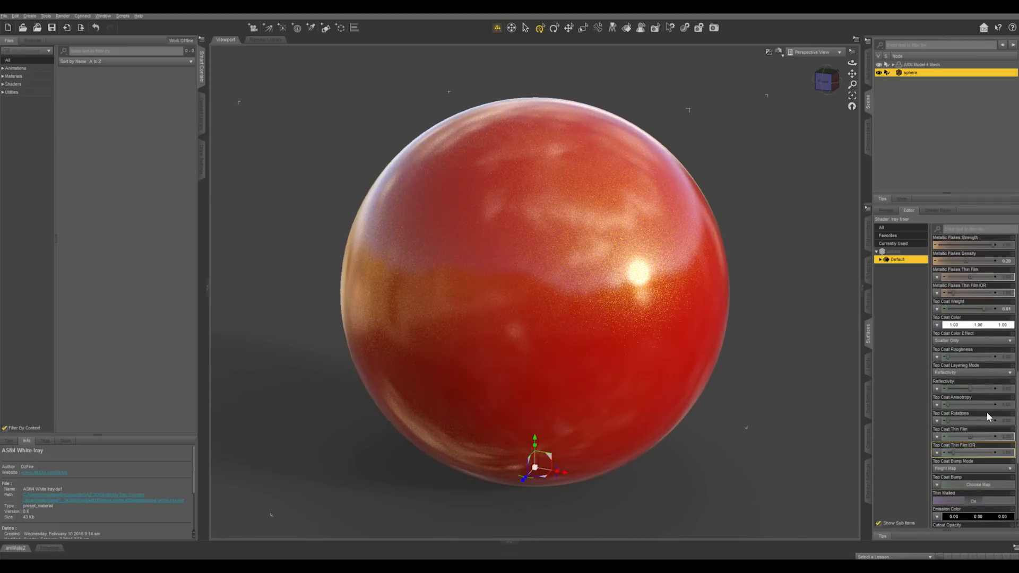
{"action": "left_click", "coordinate": [1005, 309]}
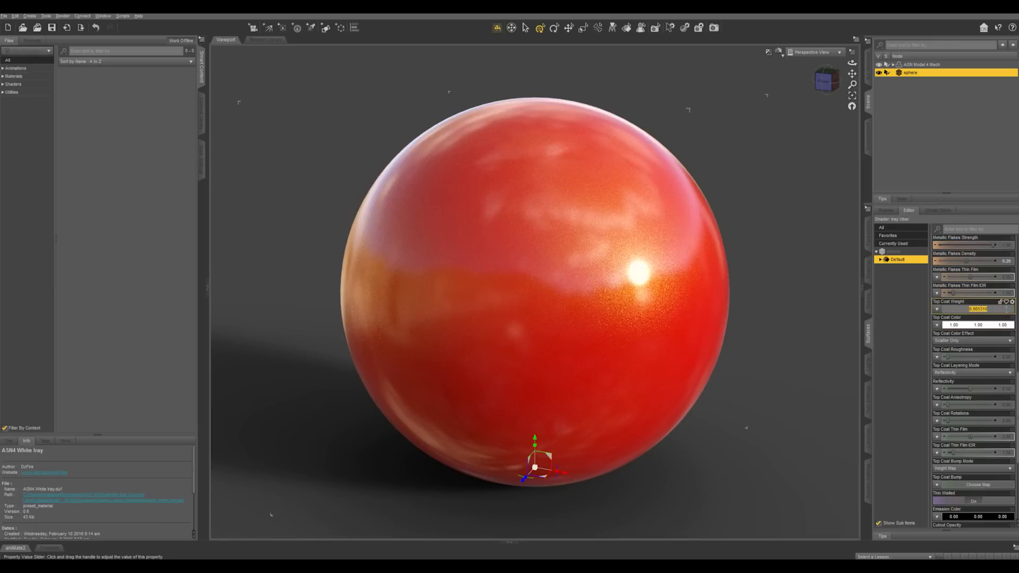
{"action": "type", "text": "0.9"}
{"action": "key", "text": "Return"}
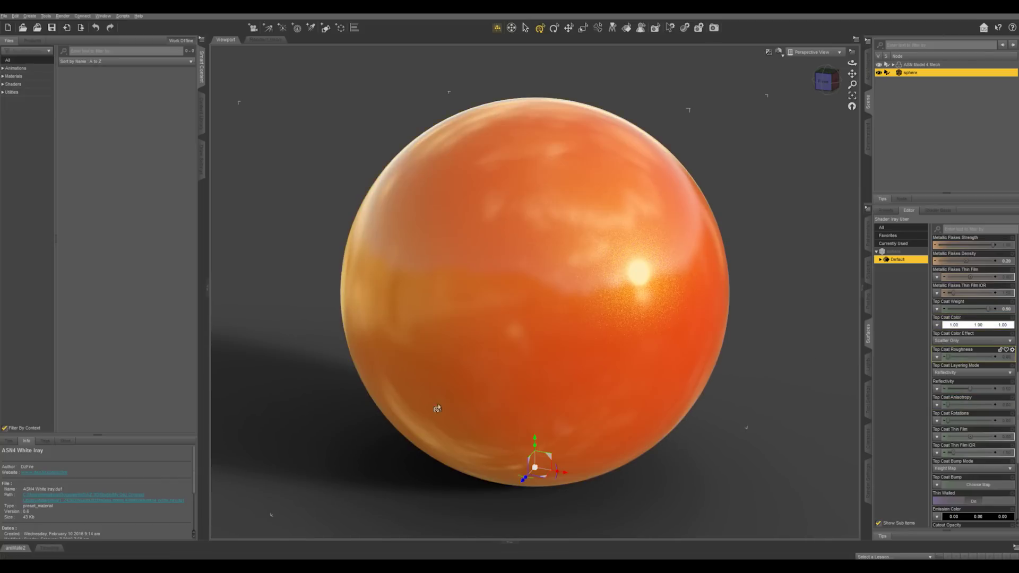
- Set the Top Coat Color to a slightly darkened pure green
{"action": "left_click", "coordinate": [967, 327]}
{"action": "left_click", "coordinate": [560, 232]}
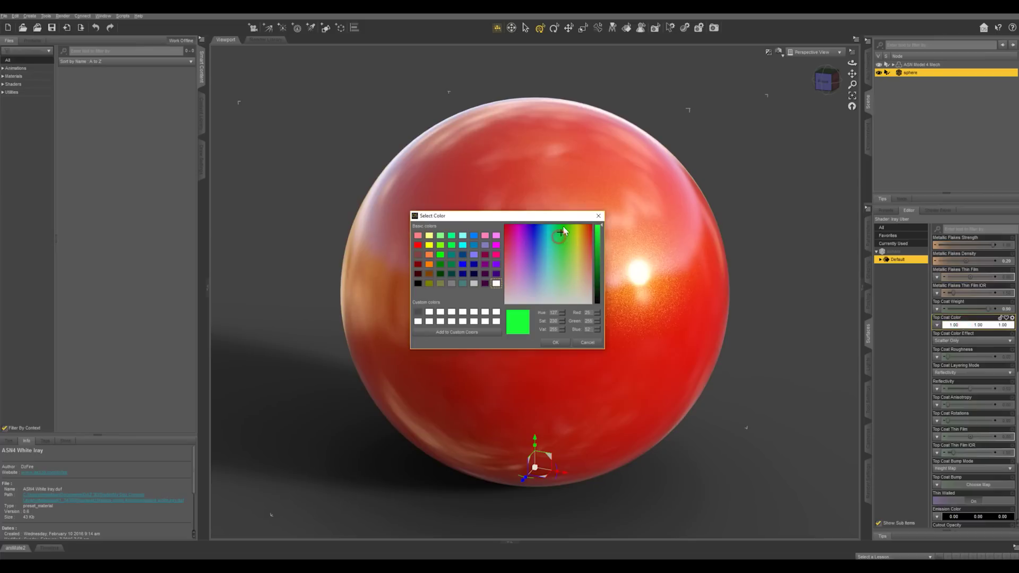
{"action": "left_click", "coordinate": [562, 227]}
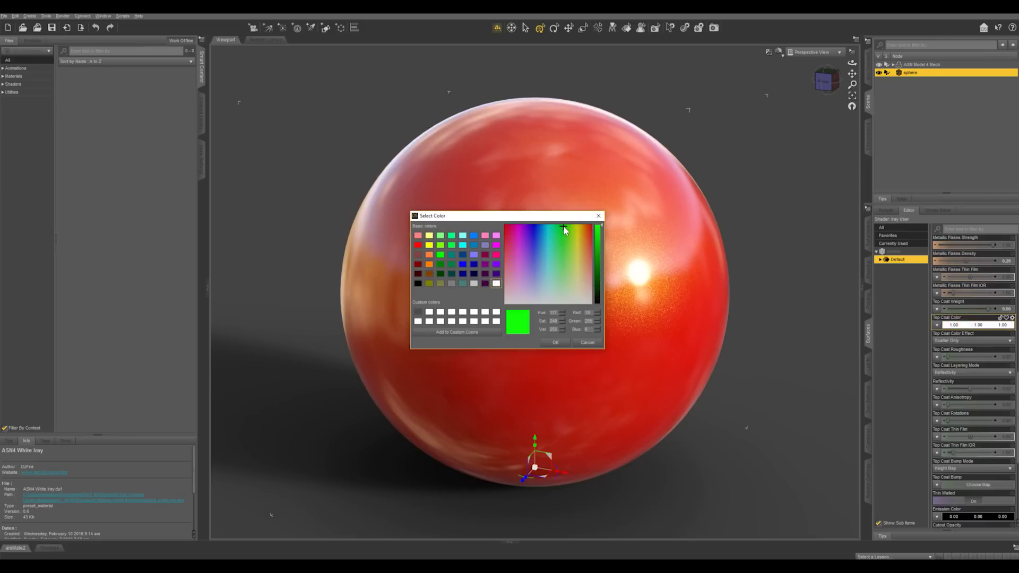
{"action": "left_click", "coordinate": [598, 243]}
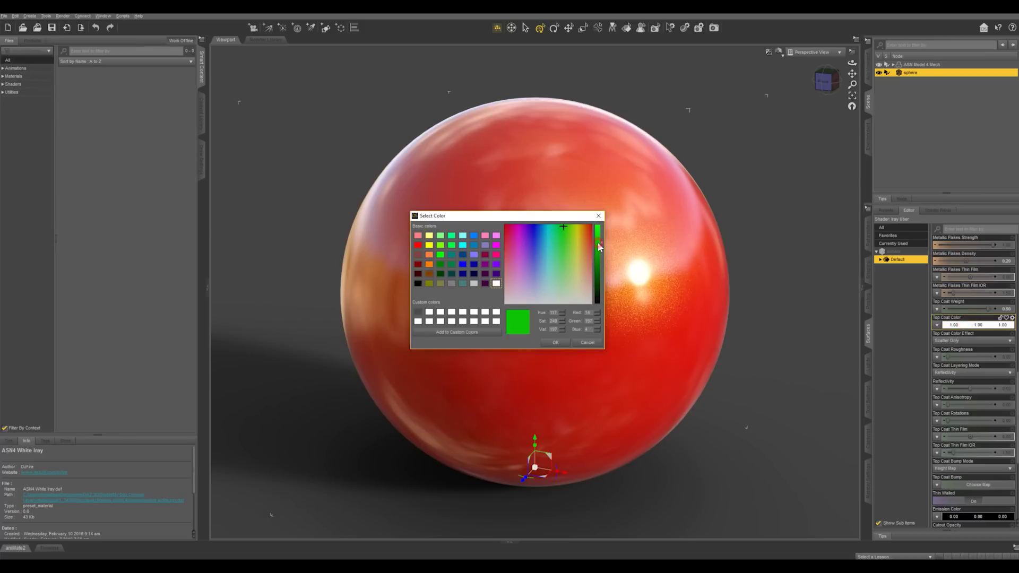
{"action": "left_click", "coordinate": [552, 343]}
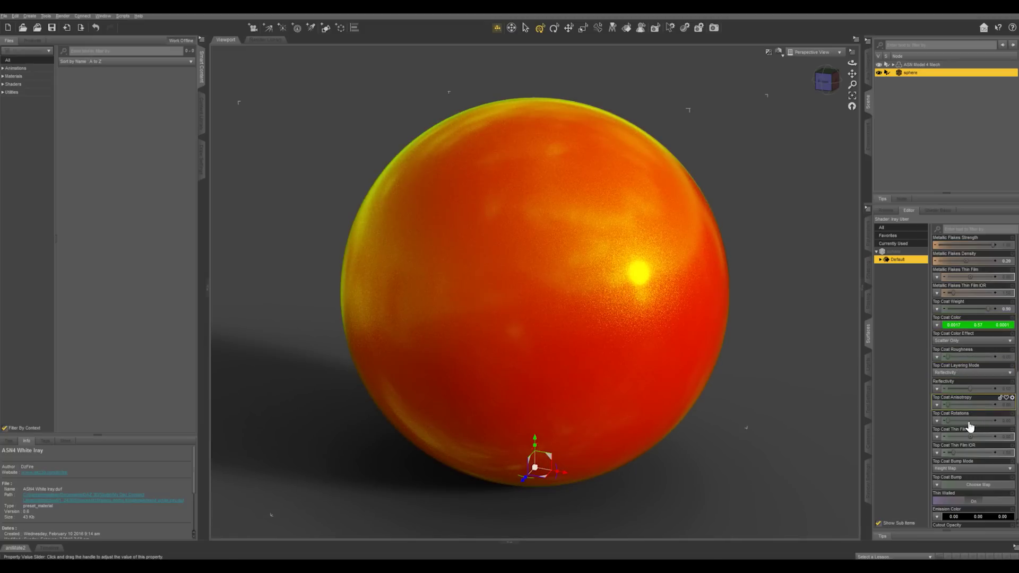
- Turn off Thin Walled and set Transmitted Color to pure blue (0, 0, 1)
{"action": "scroll", "coordinate": [968, 426], "scroll_direction": "down", "scroll_amount": 5}
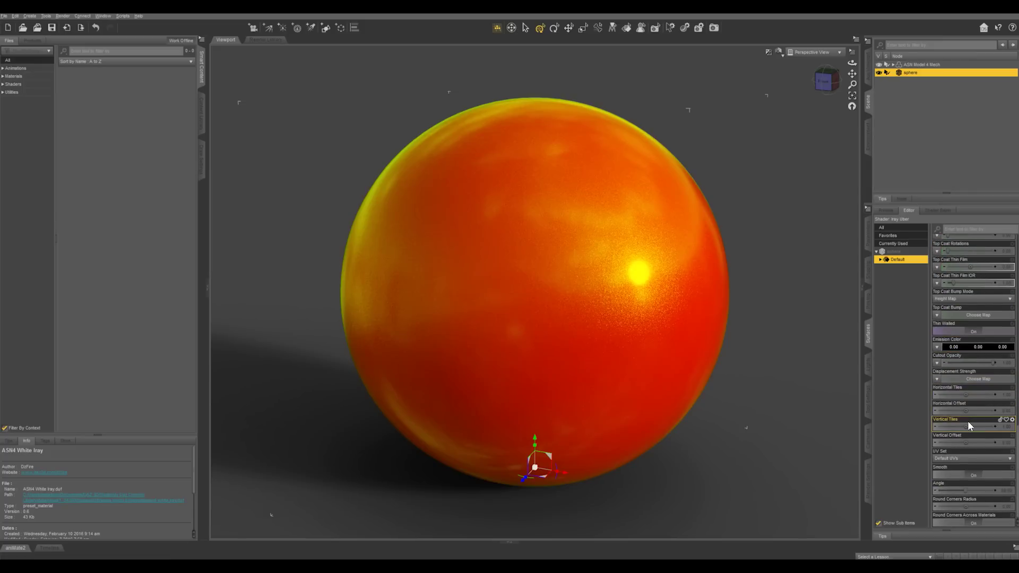
{"action": "left_click", "coordinate": [974, 332]}
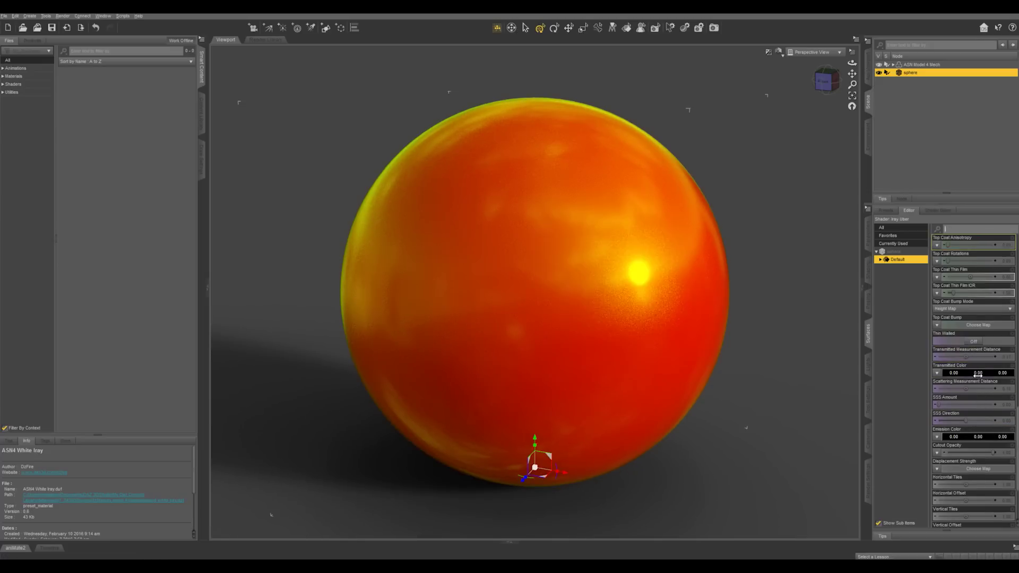
{"action": "scroll", "coordinate": [978, 349], "scroll_direction": "up", "scroll_amount": 1}
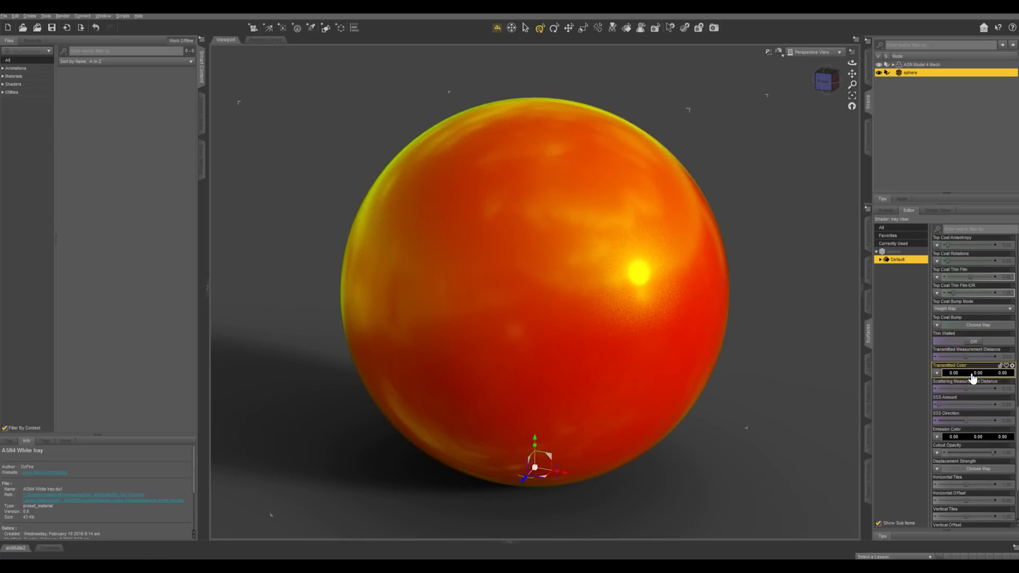
{"action": "left_click", "coordinate": [972, 374]}
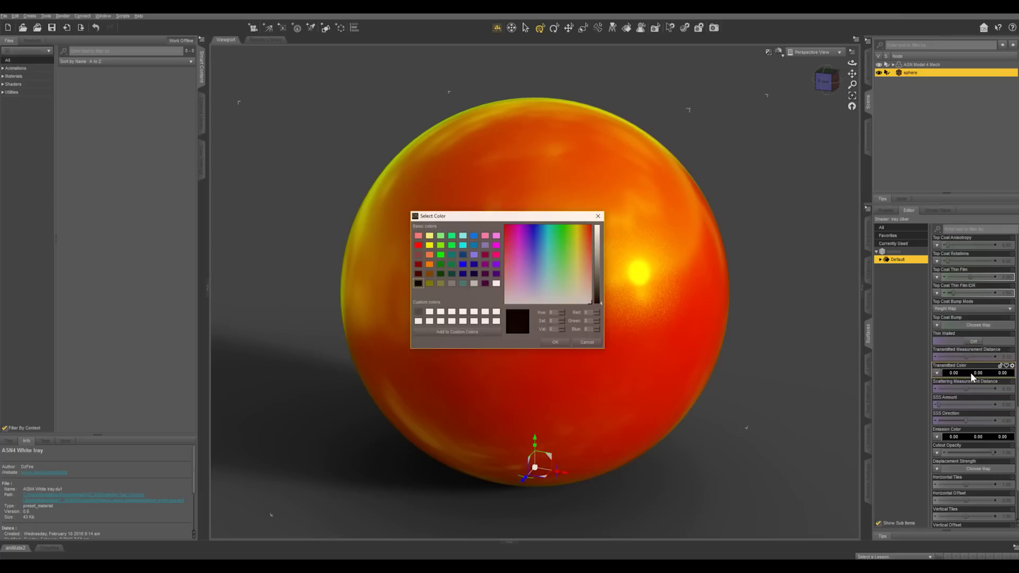
{"action": "left_click", "coordinate": [462, 265]}
{"action": "left_click", "coordinate": [555, 342]}
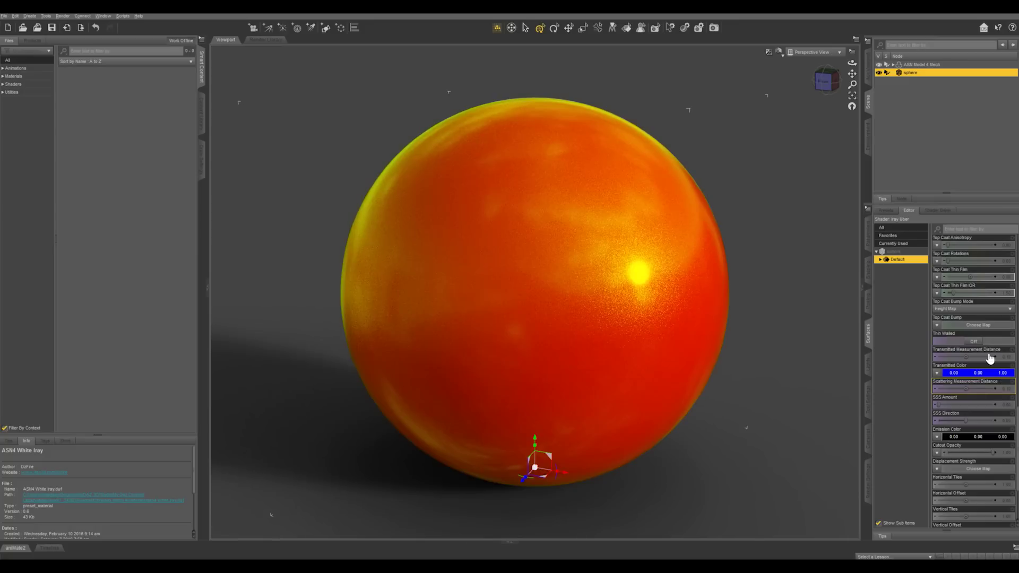
- Filter properties by 'tra' and test raising Translucency Weight from 0.70 upward
{"action": "left_click", "coordinate": [977, 229]}
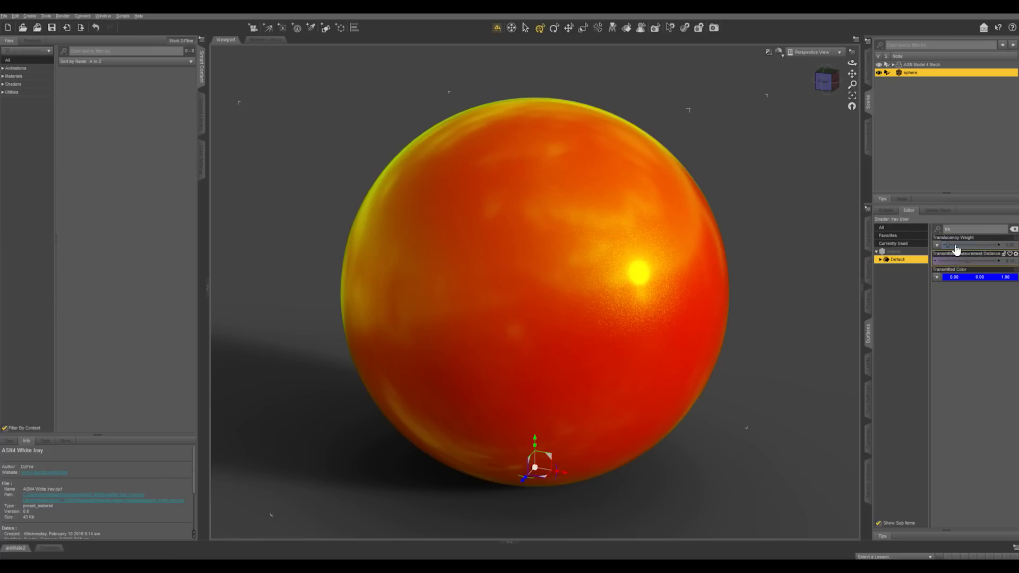
{"action": "left_click", "coordinate": [983, 248]}
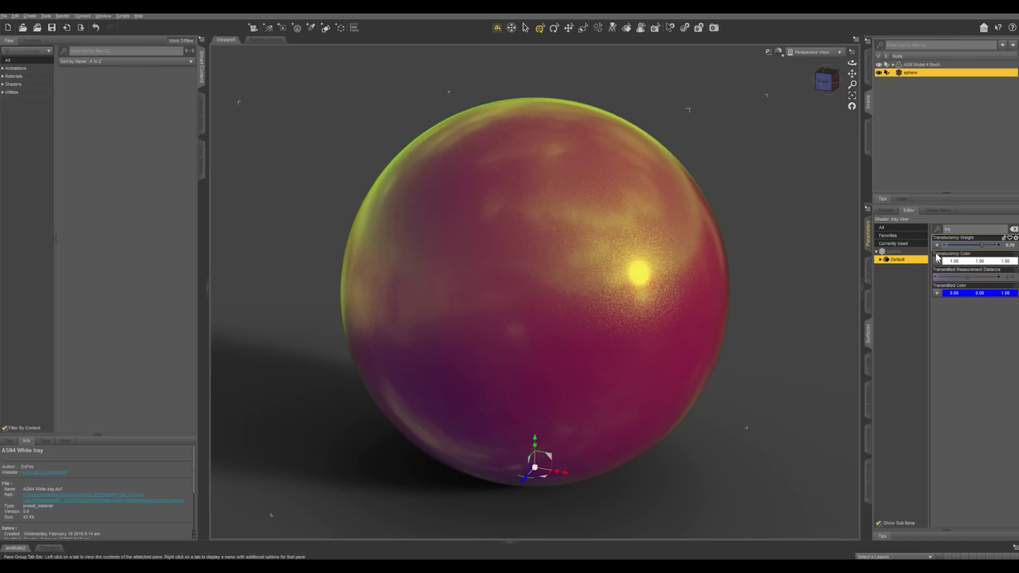
{"action": "left_click_drag", "start_coordinate": [992, 247], "coordinate": [1000, 246]}
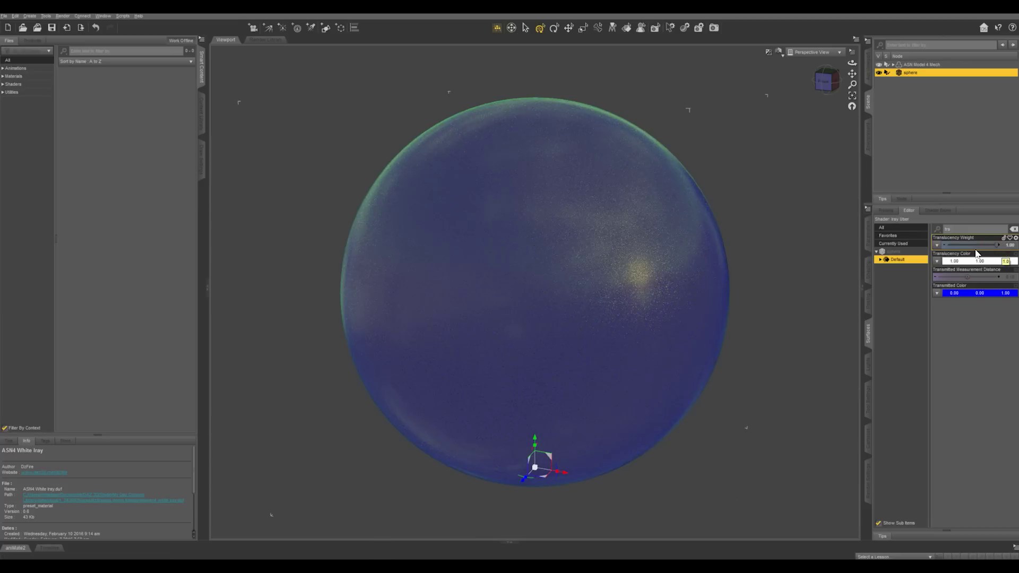
{"action": "left_click_drag", "start_coordinate": [973, 244], "coordinate": [971, 244]}
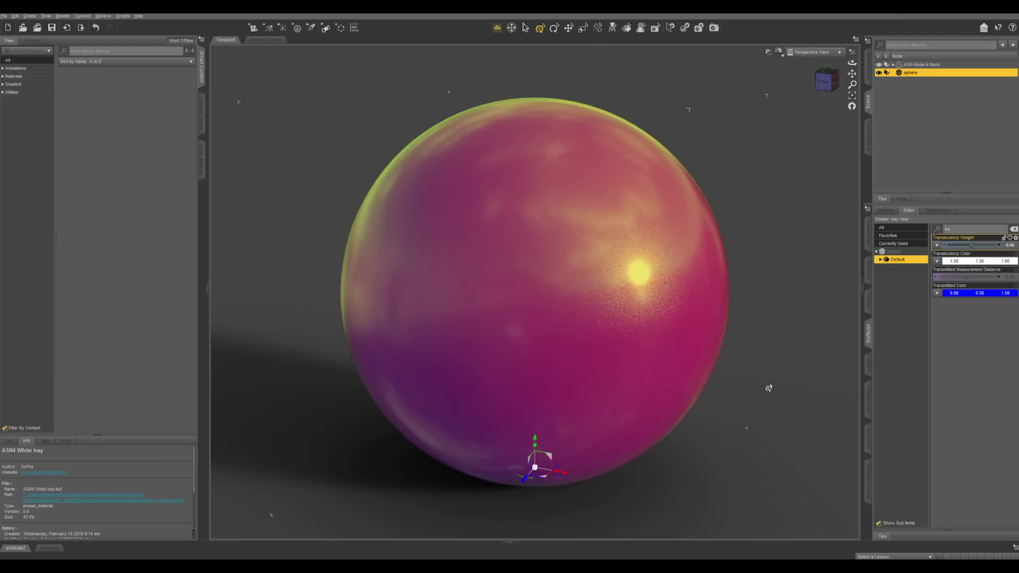
{"action": "left_click", "coordinate": [1008, 245]}
- Reset Translucency Weight to 0 and clear the property filter
{"action": "type", "text": "0"}
{"action": "key", "text": "Return"}
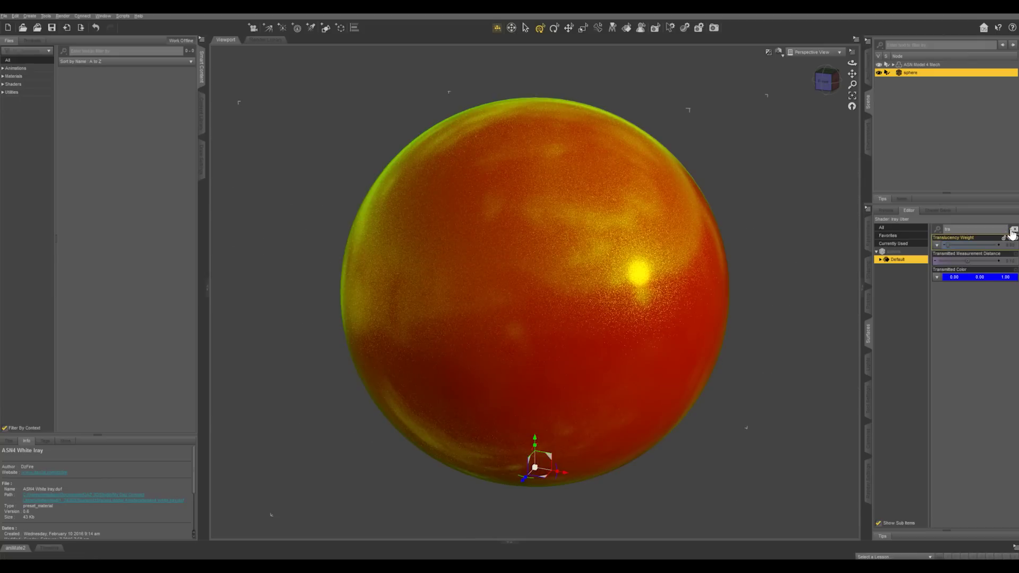
{"action": "left_click", "coordinate": [1013, 230]}
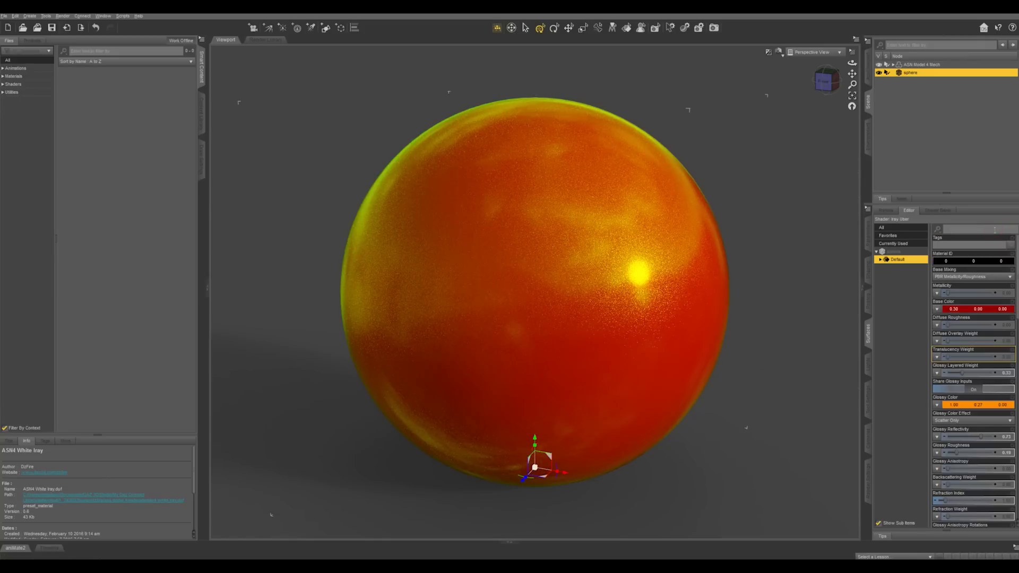
- Filter by 'ref' and raise Refraction Weight to 1.00
{"action": "left_click", "coordinate": [994, 229]}
{"action": "type", "text": "ref"}
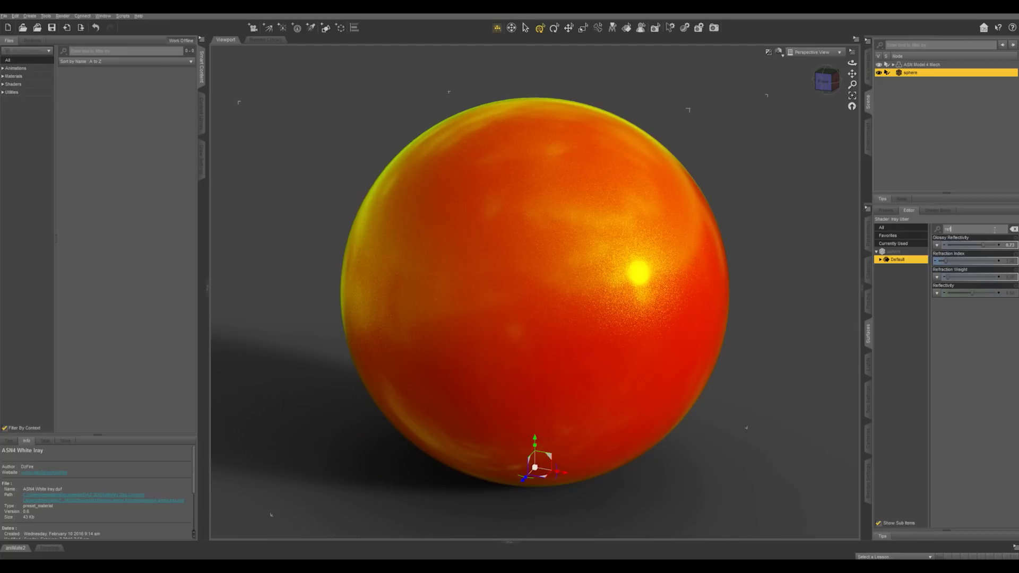
{"action": "left_click", "coordinate": [969, 277]}
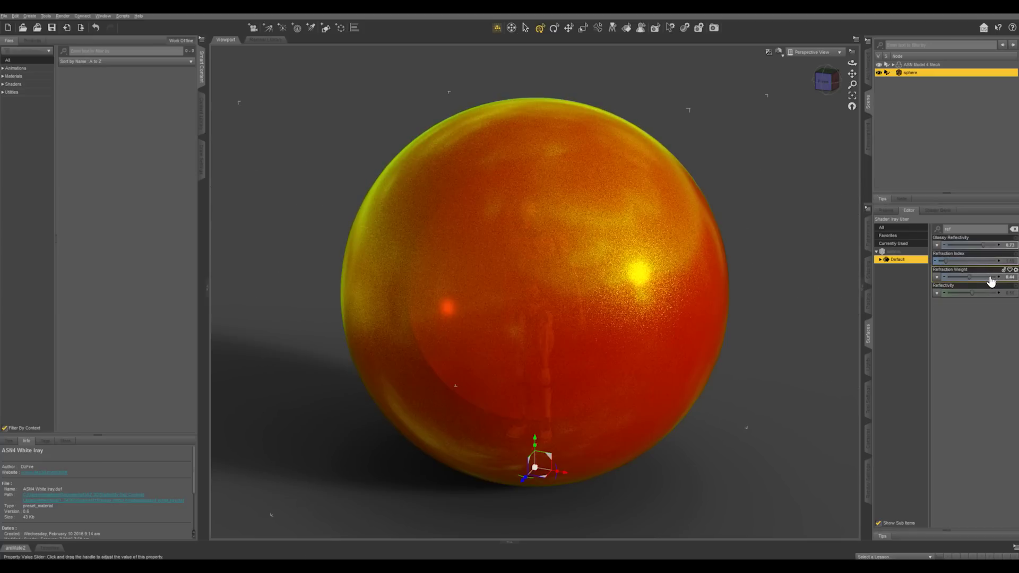
{"action": "left_click_drag", "start_coordinate": [990, 282], "coordinate": [996, 276]}
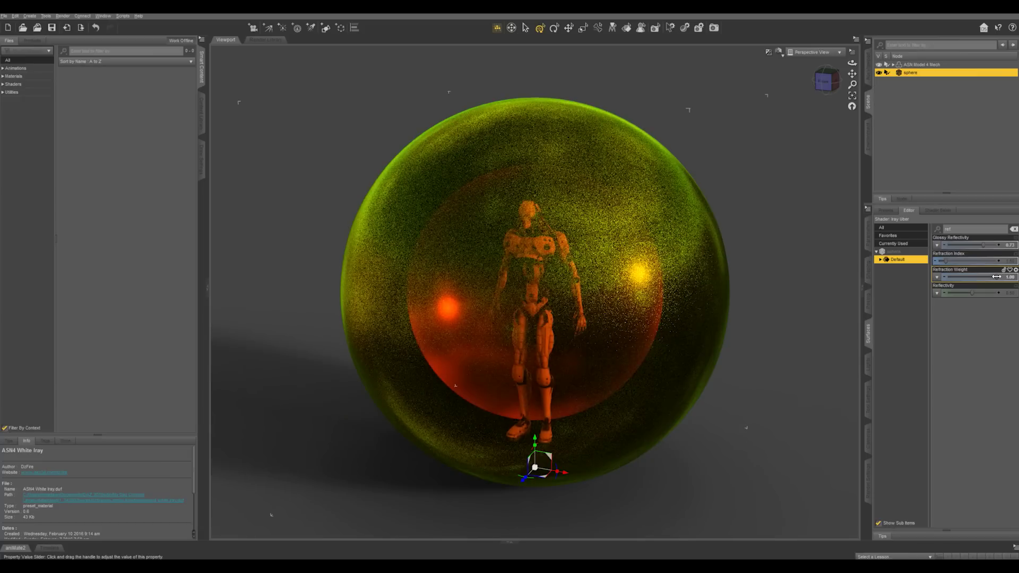
- Clear the 'ref' filter and scroll through the sphere's full Iray Uber property list
{"action": "left_click", "coordinate": [1013, 228]}
{"action": "scroll", "coordinate": [978, 353], "scroll_direction": "up", "scroll_amount": 5}
{"action": "scroll", "coordinate": [979, 354], "scroll_direction": "down", "scroll_amount": 10}
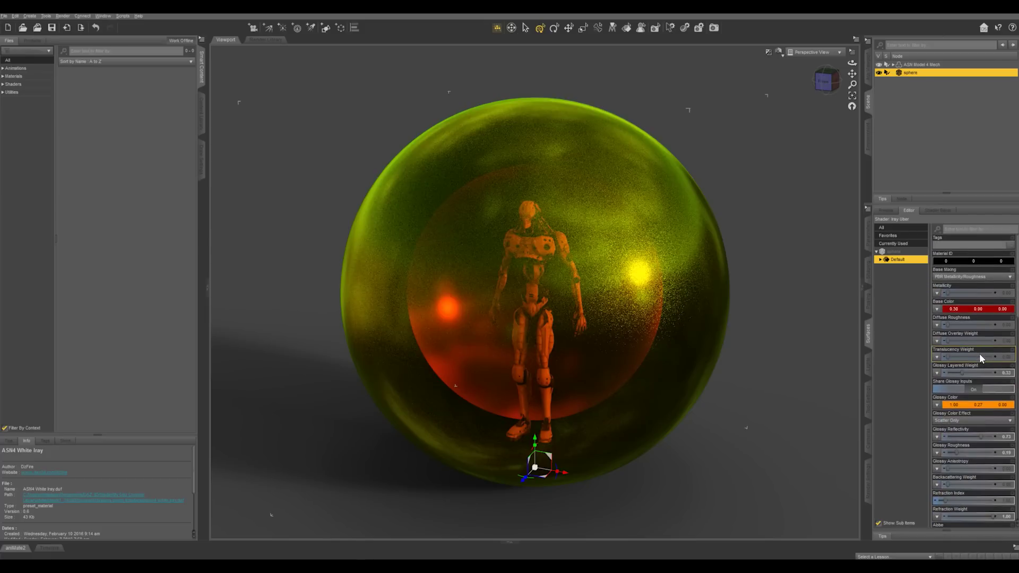
{"action": "scroll", "coordinate": [979, 353], "scroll_direction": "down", "scroll_amount": 6}
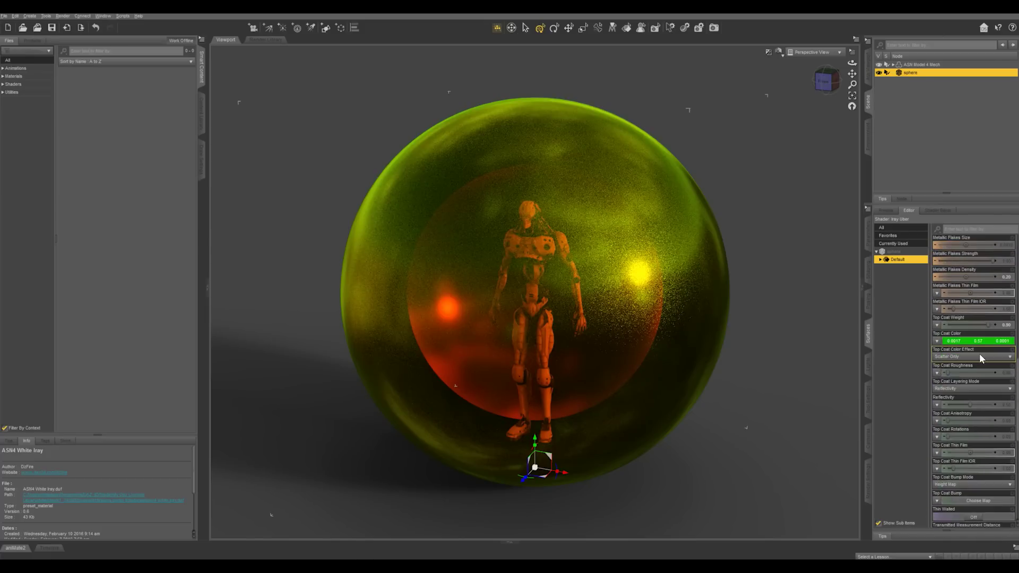
{"action": "scroll", "coordinate": [979, 353], "scroll_direction": "up", "scroll_amount": 16}
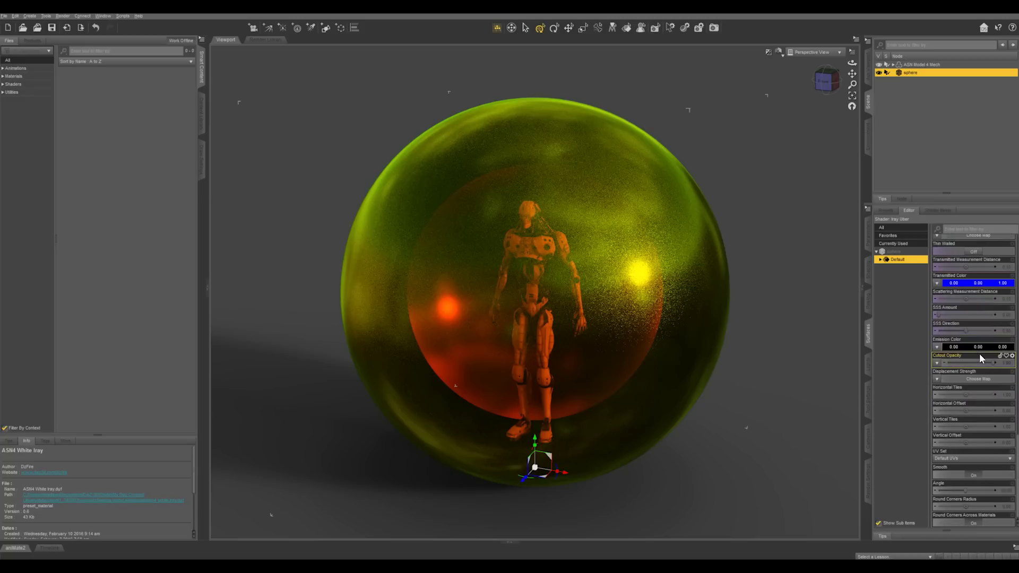